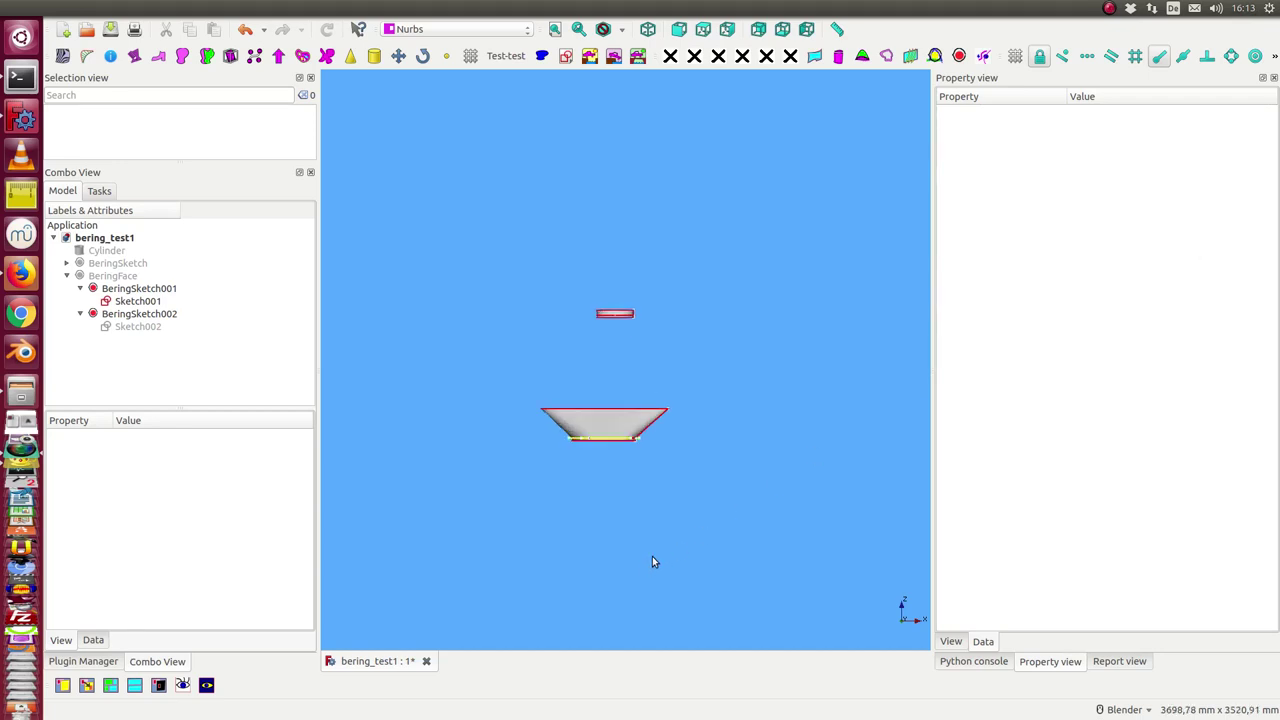
# Step: Create a new bering curve, BeringSketch003, from Sketch001
pyautogui.click(132, 303)
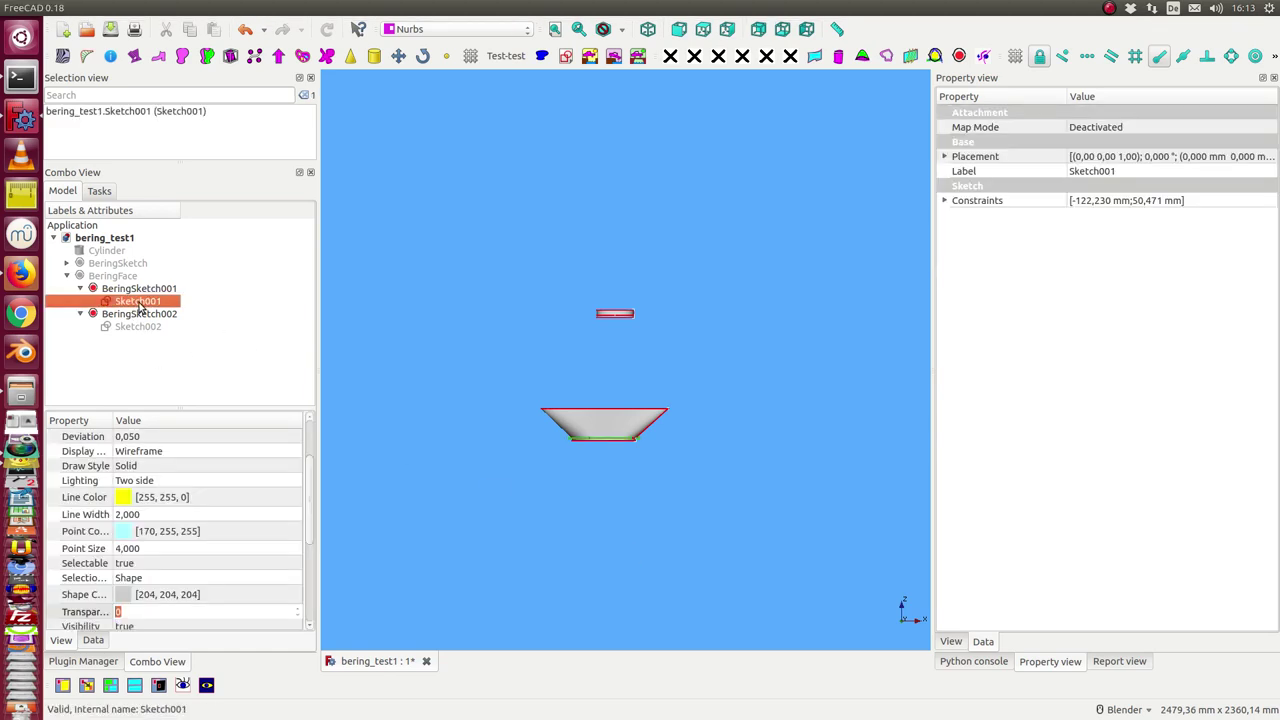
pyautogui.moveTo(590, 480); pyautogui.dragTo(539, 487, button='middle')
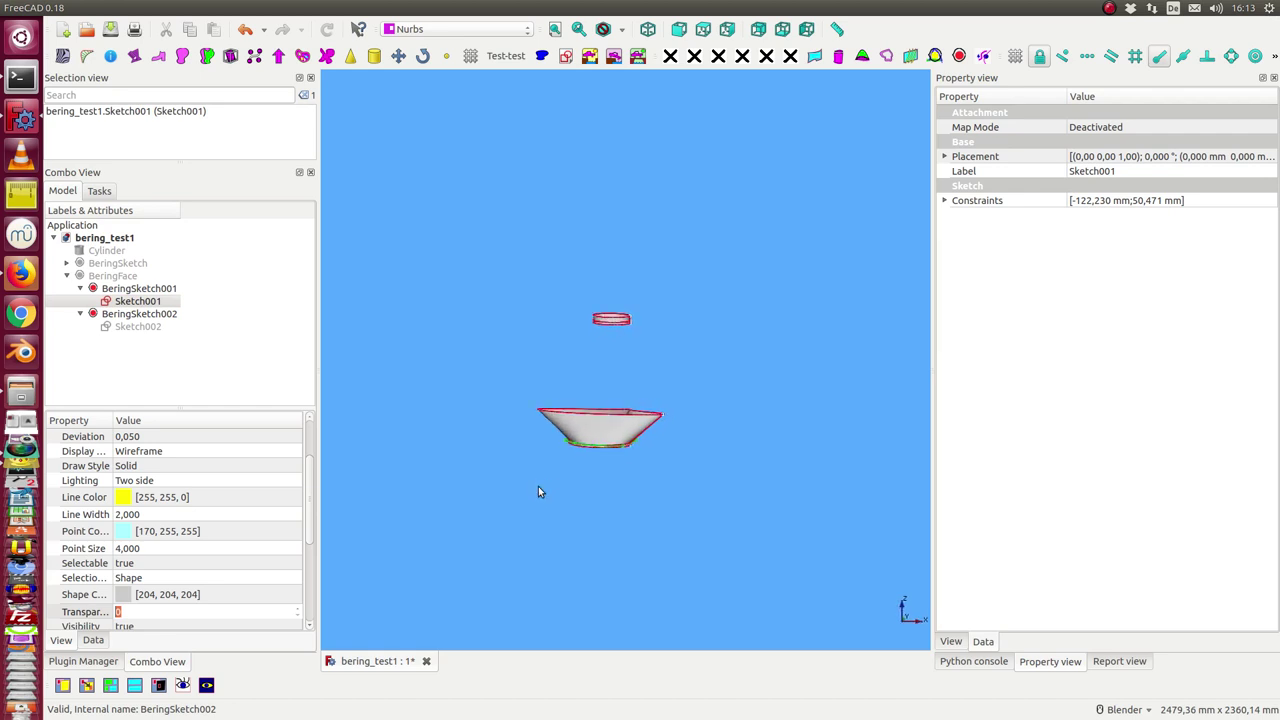
pyautogui.click(887, 57)
# Step: Move BeringSketch003 down to sit well below the lofted face
pyautogui.click(129, 343)
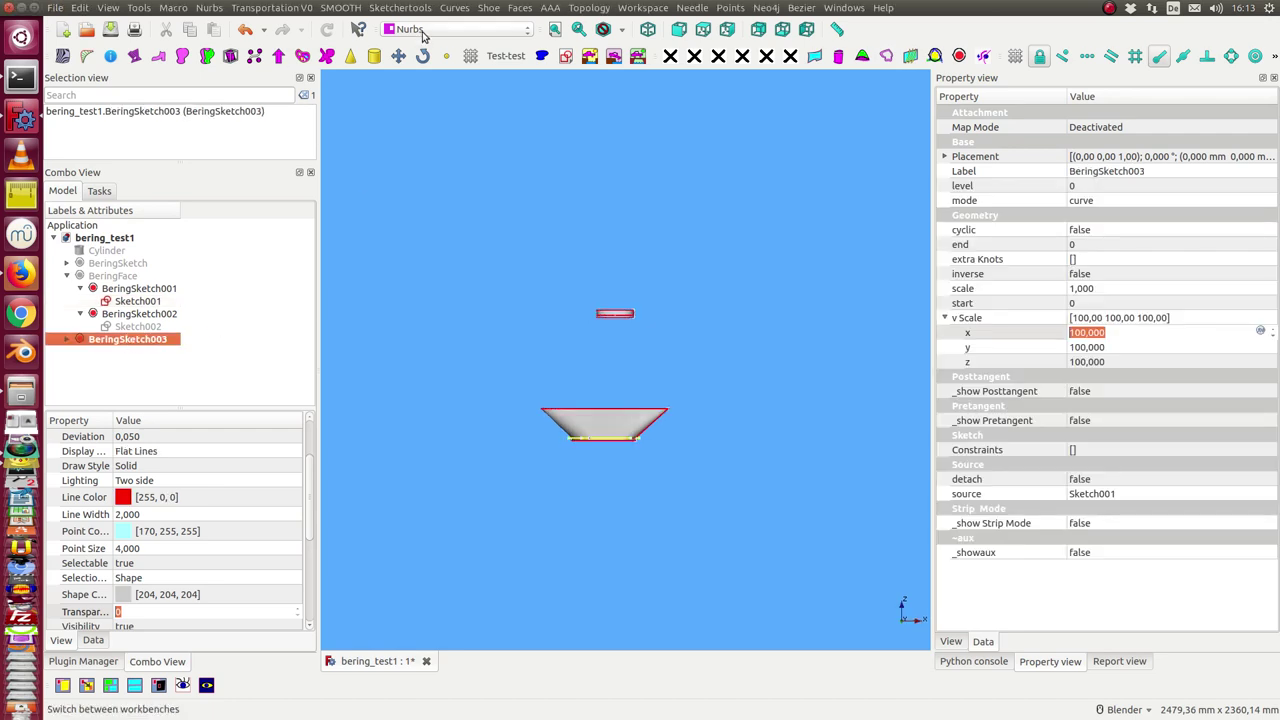
pyautogui.click(398, 57)
pyautogui.click(465, 343)
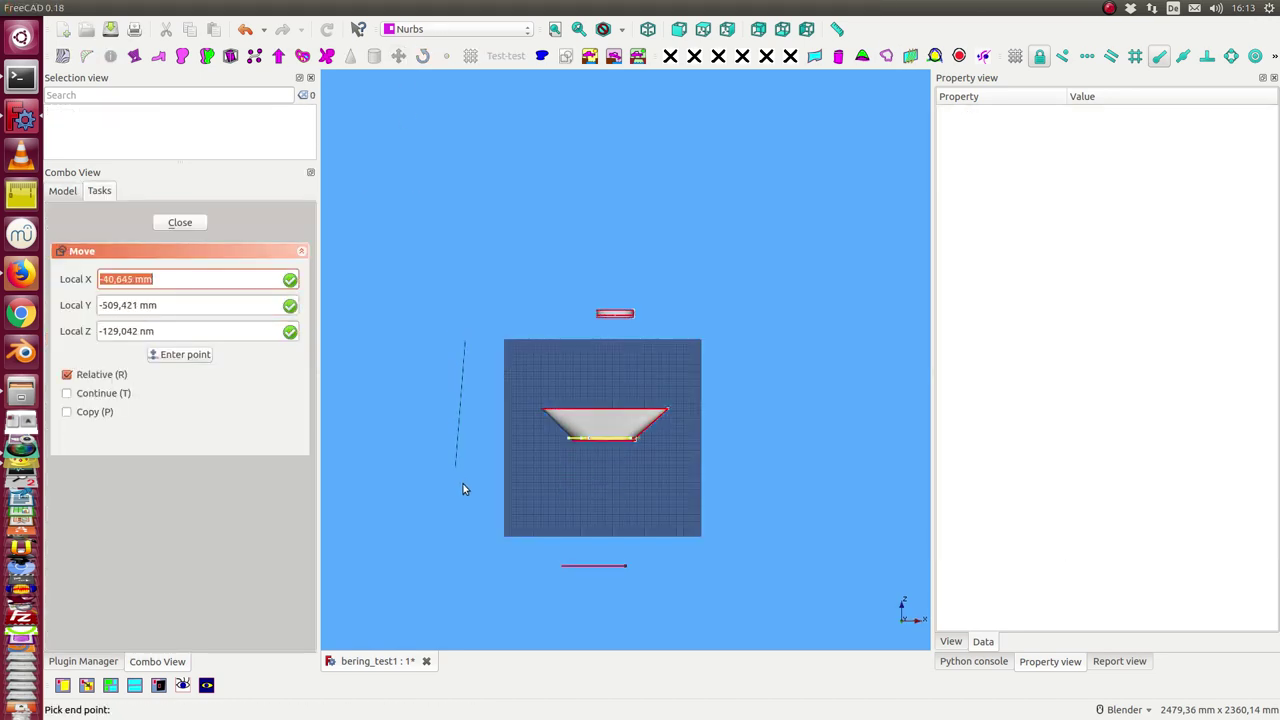
pyautogui.click(461, 505)
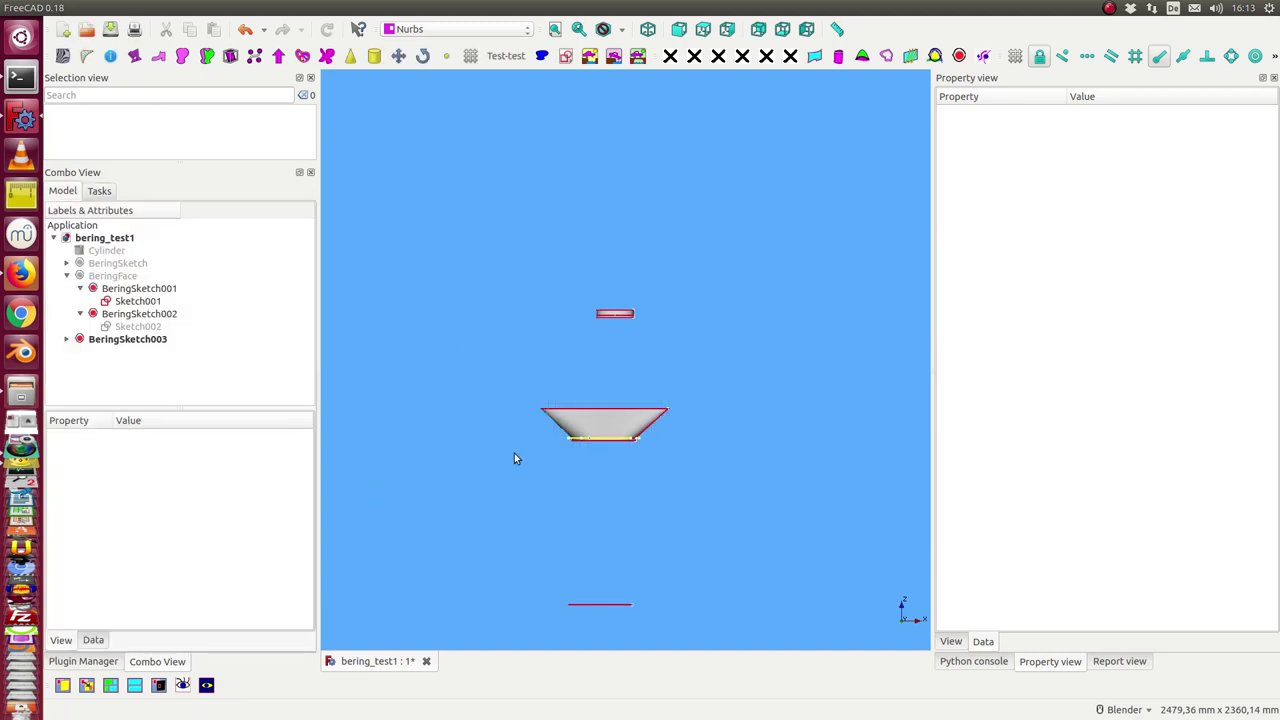
# Step: Turn on _show Strip Mode and stripmode for BeringSketch003
pyautogui.click(113, 340)
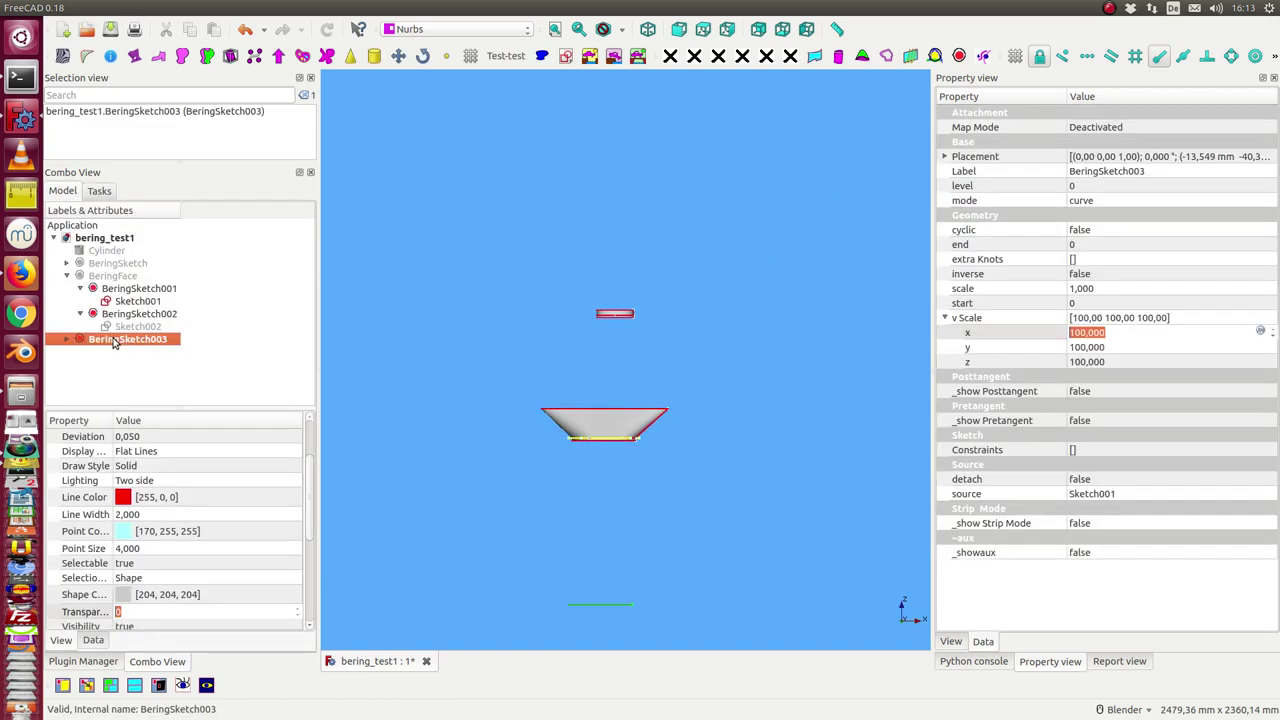
pyautogui.click(1101, 528)
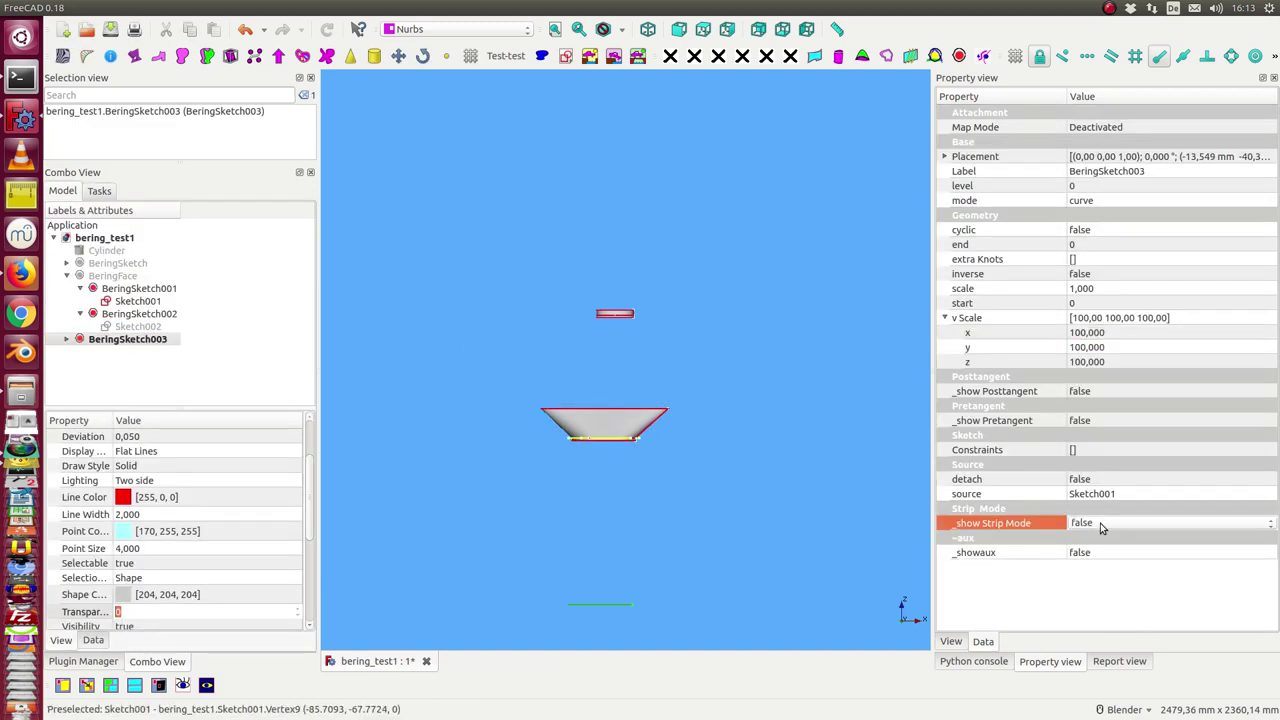
pyautogui.scroll(-1, 1101, 528)
pyautogui.click(1110, 564)
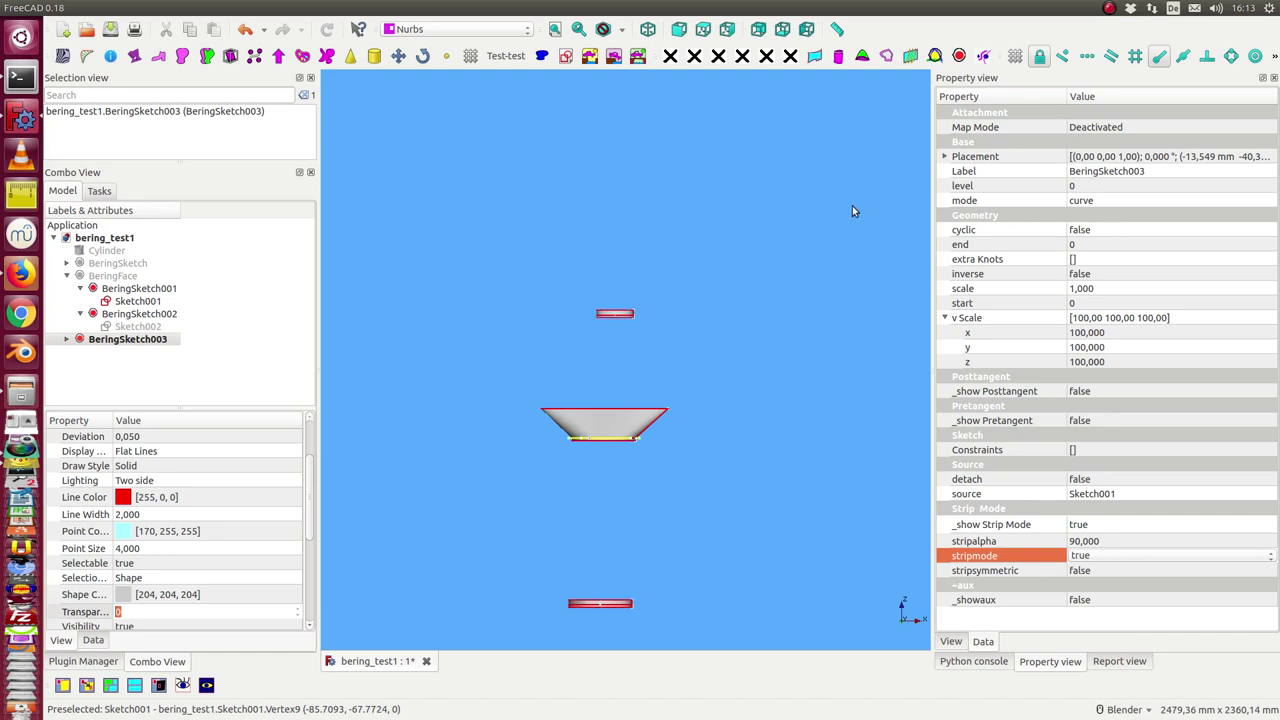
# Step: Set BeringSketch003's v Scale x and y to 200, then return to front view
pyautogui.click(1100, 333)
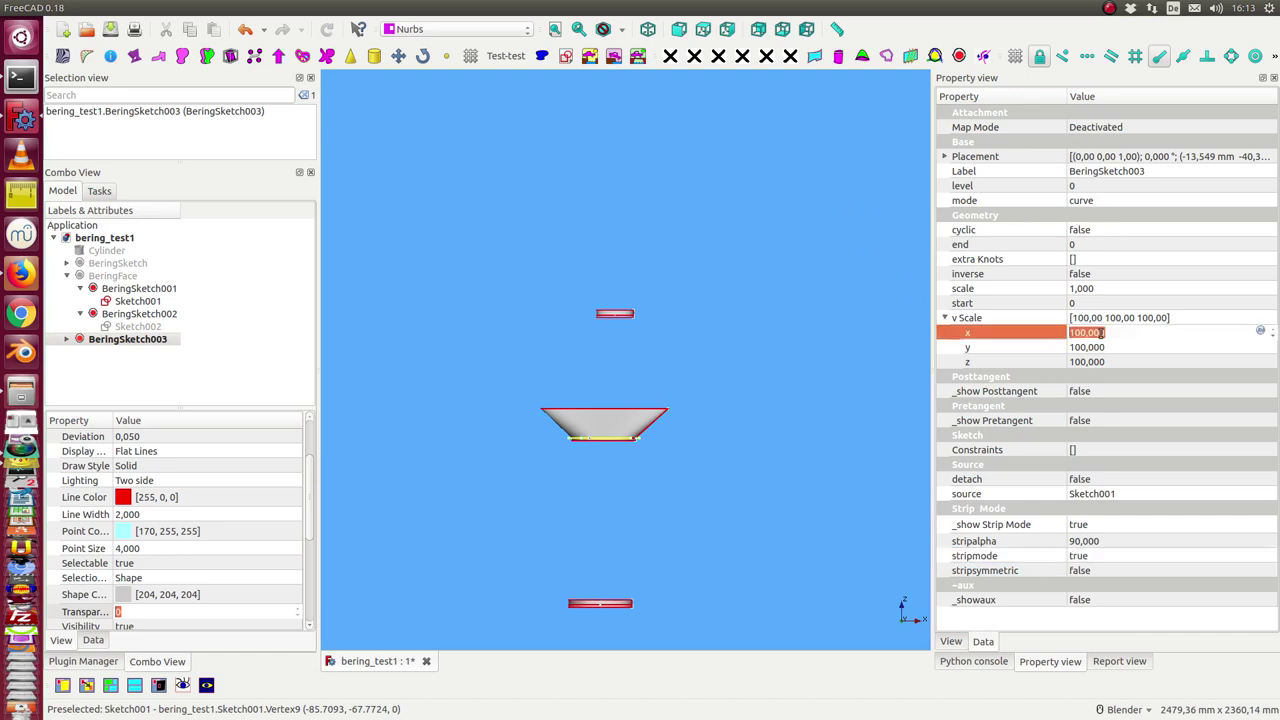
pyautogui.write('2')
pyautogui.click(1111, 347)
pyautogui.write('2')
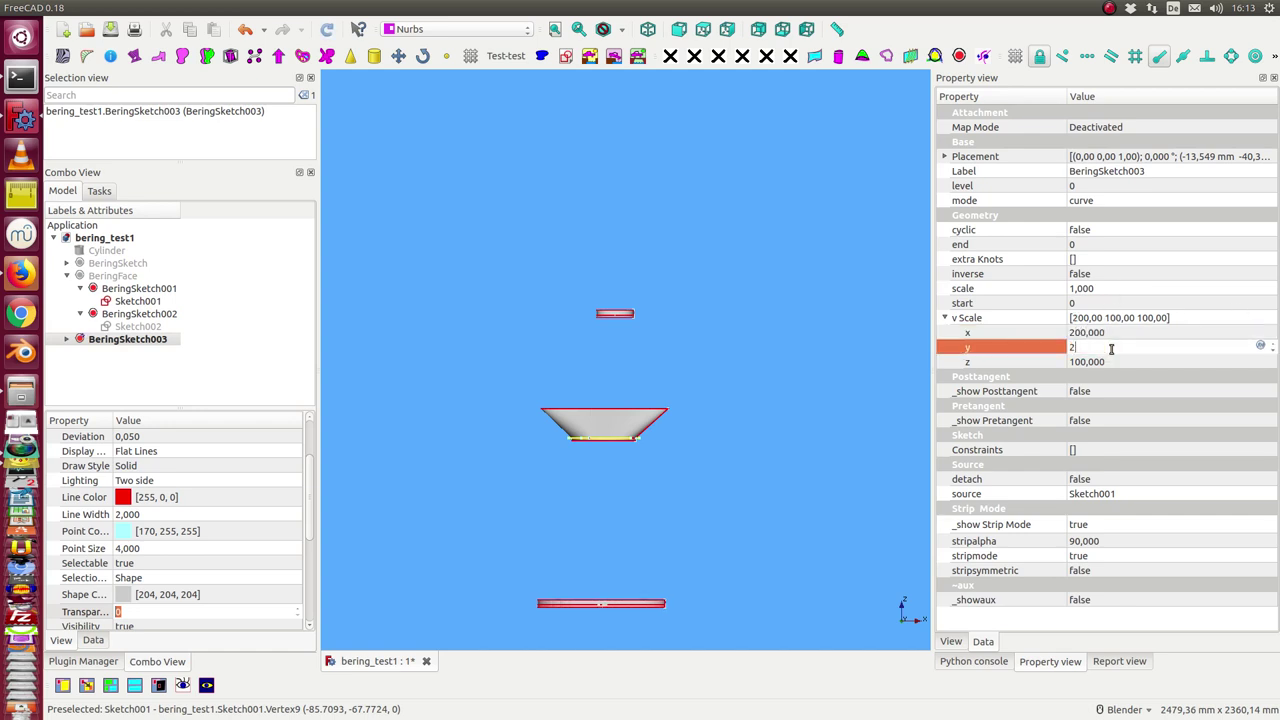
pyautogui.press('Return')
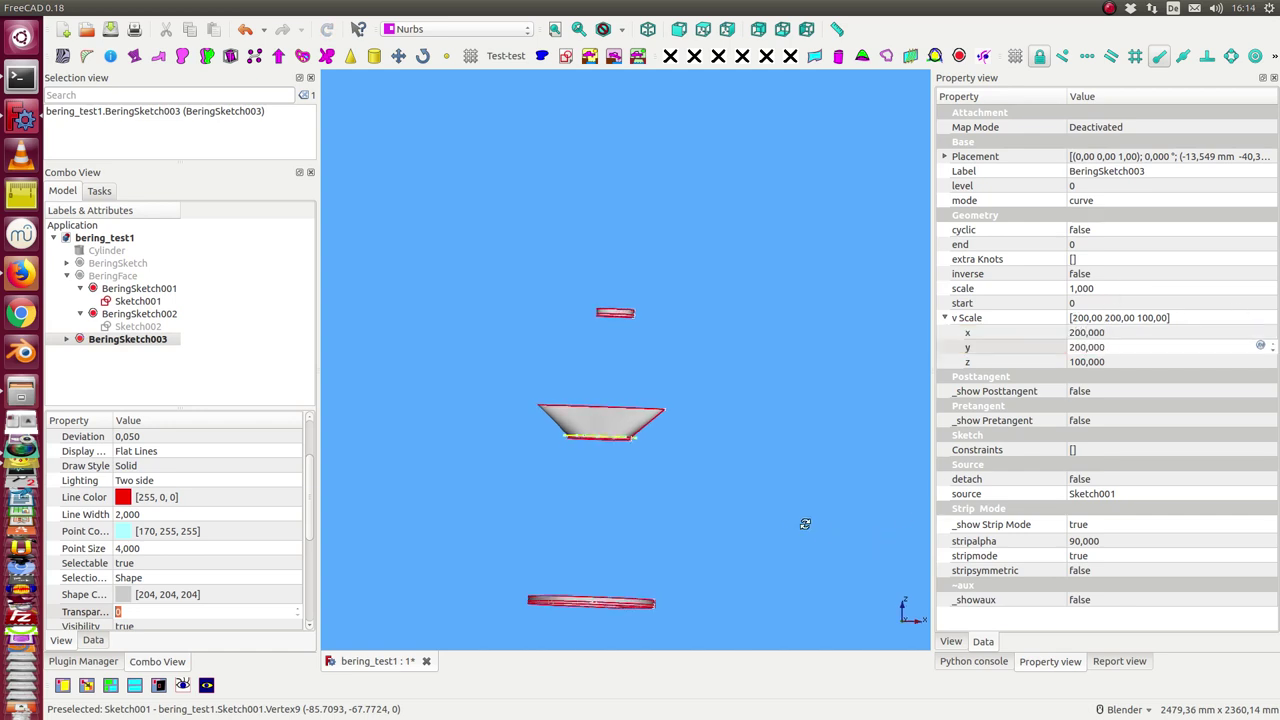
pyautogui.moveTo(803, 523)
pyautogui.mouseDown(button='middle')
pyautogui.moveTo(595, 597)
pyautogui.moveTo(531, 517)
pyautogui.moveTo(571, 483)
pyautogui.moveTo(848, 511)
pyautogui.mouseUp(button='middle')
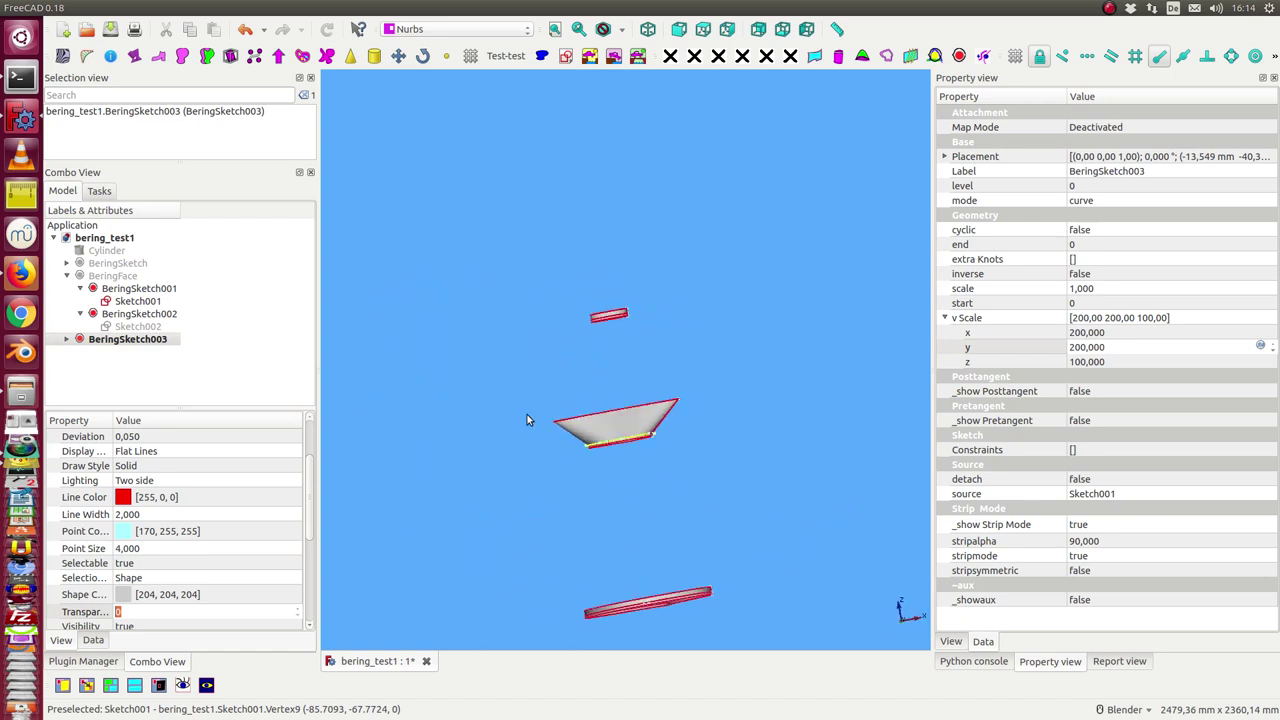
pyautogui.press('1')
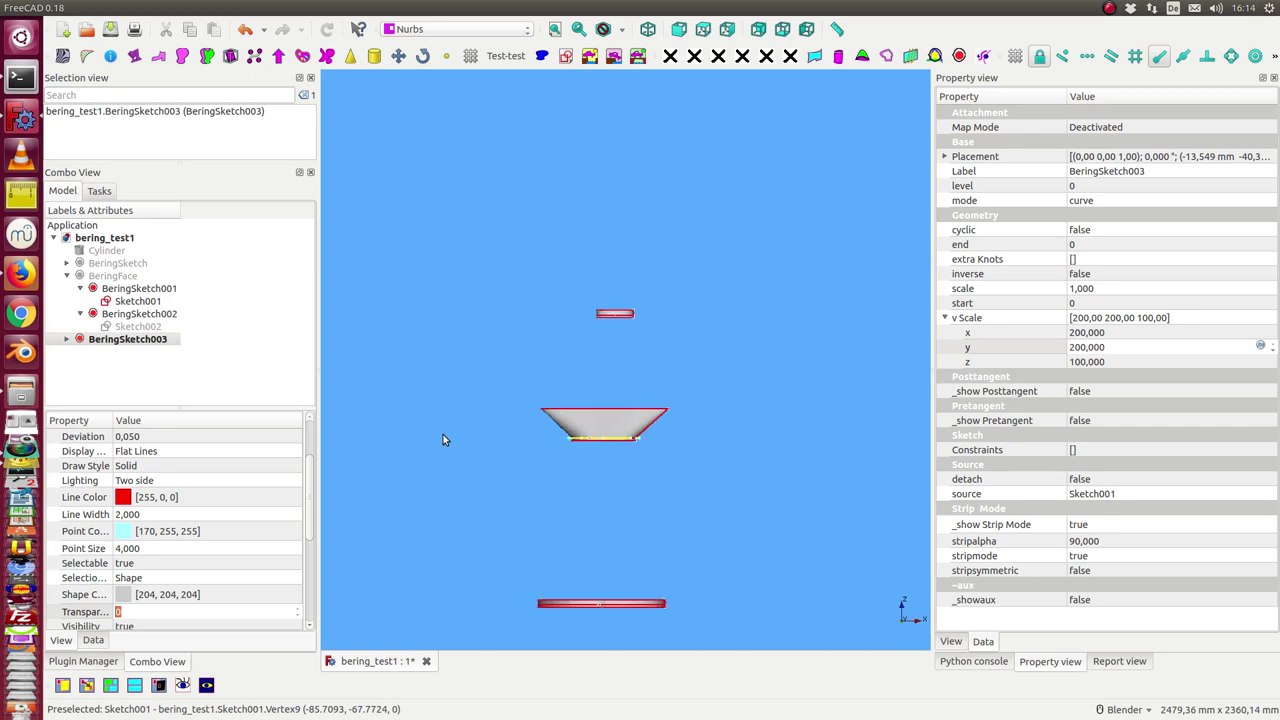
# Step: Enable _show Pretangent on BeringSketch001
pyautogui.click(141, 289)
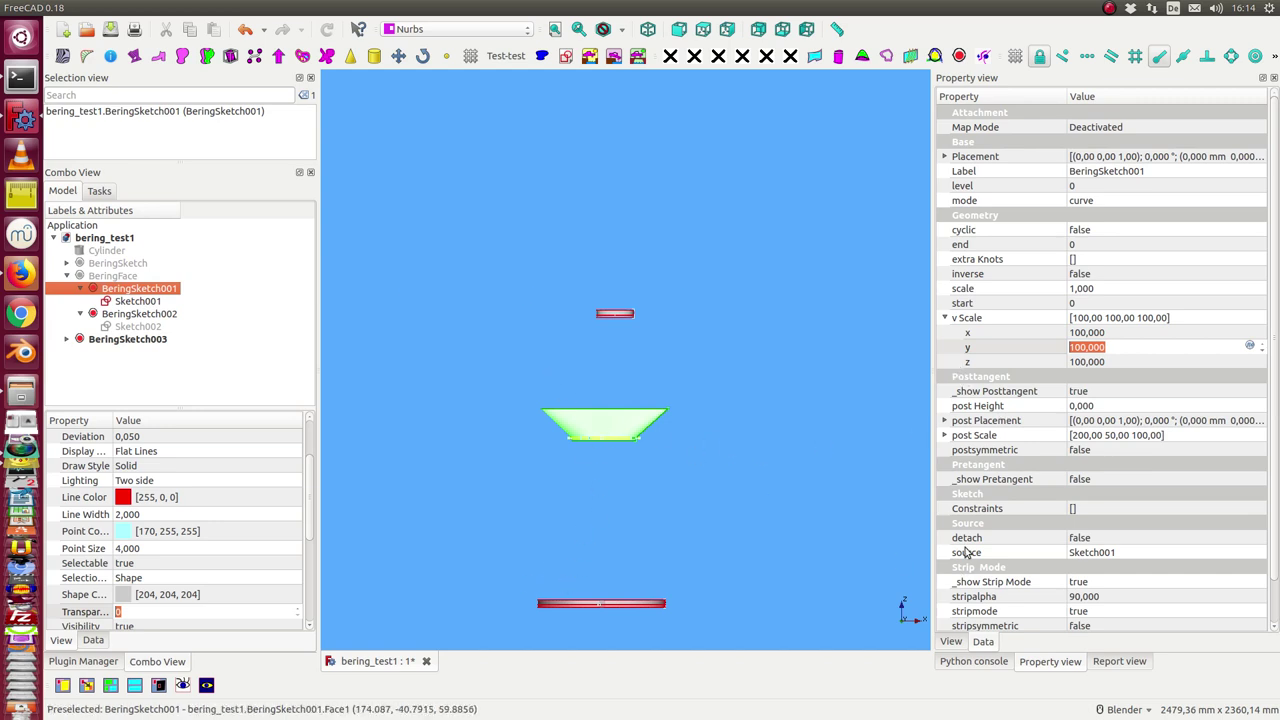
pyautogui.click(1112, 480)
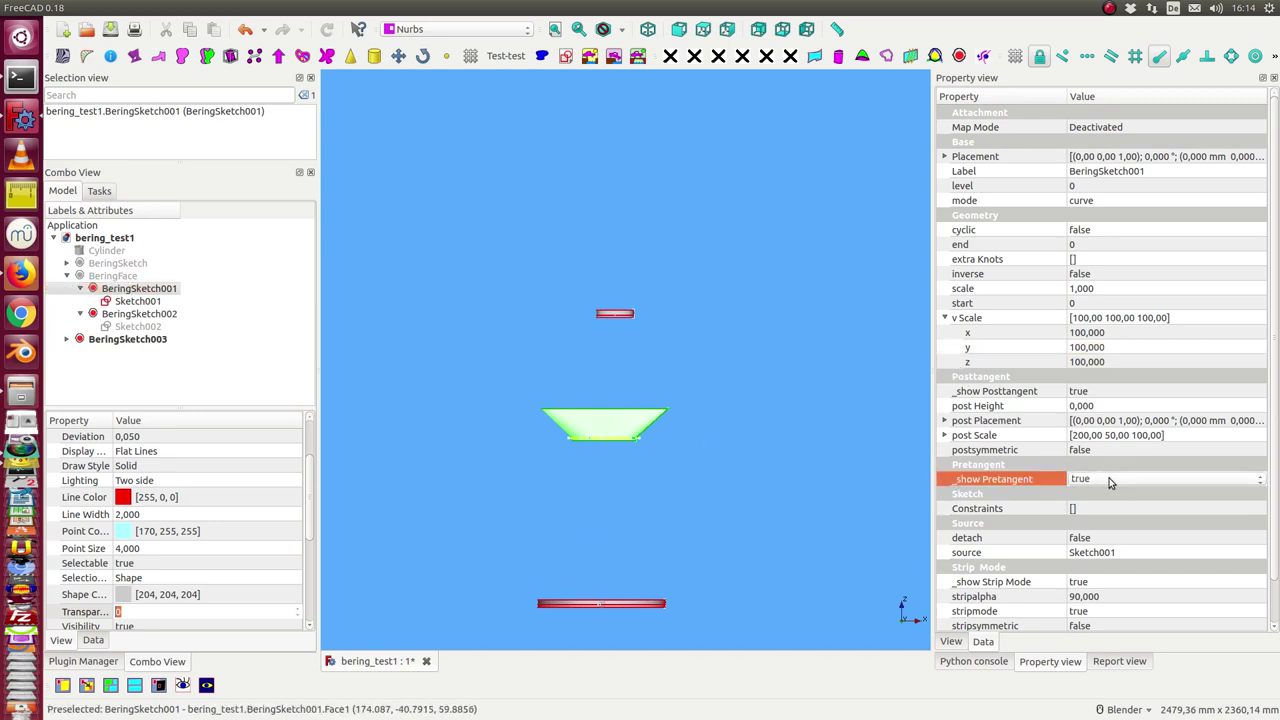
pyautogui.scroll(-1, 1112, 482)
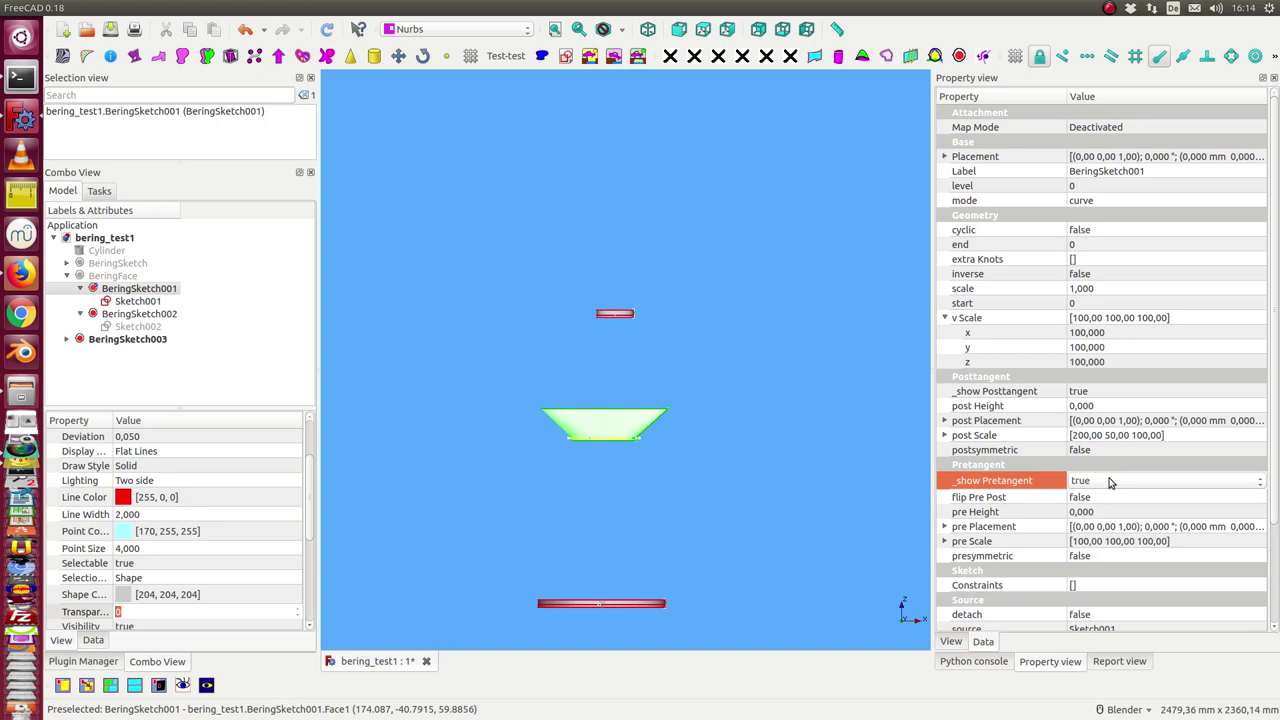
# Step: Set BeringSketch001's pre Placement position z to -100 mm
pyautogui.click(944, 528)
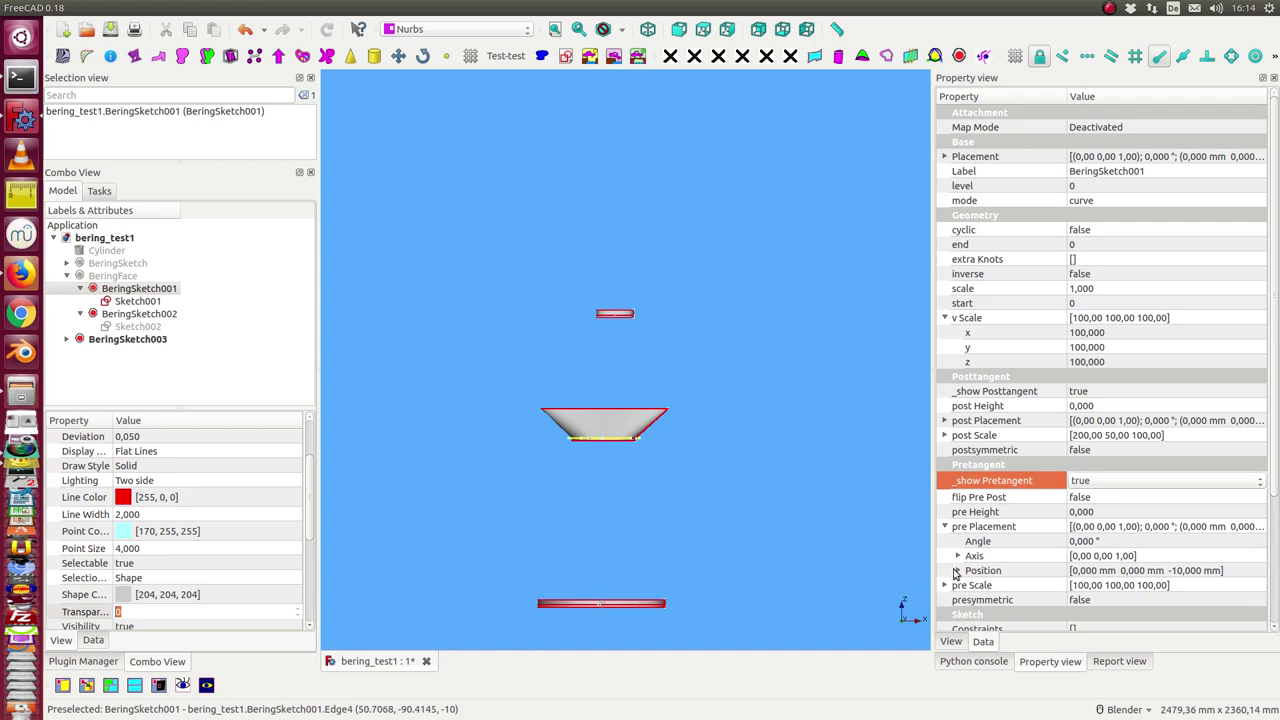
pyautogui.click(956, 571)
pyautogui.click(1152, 617)
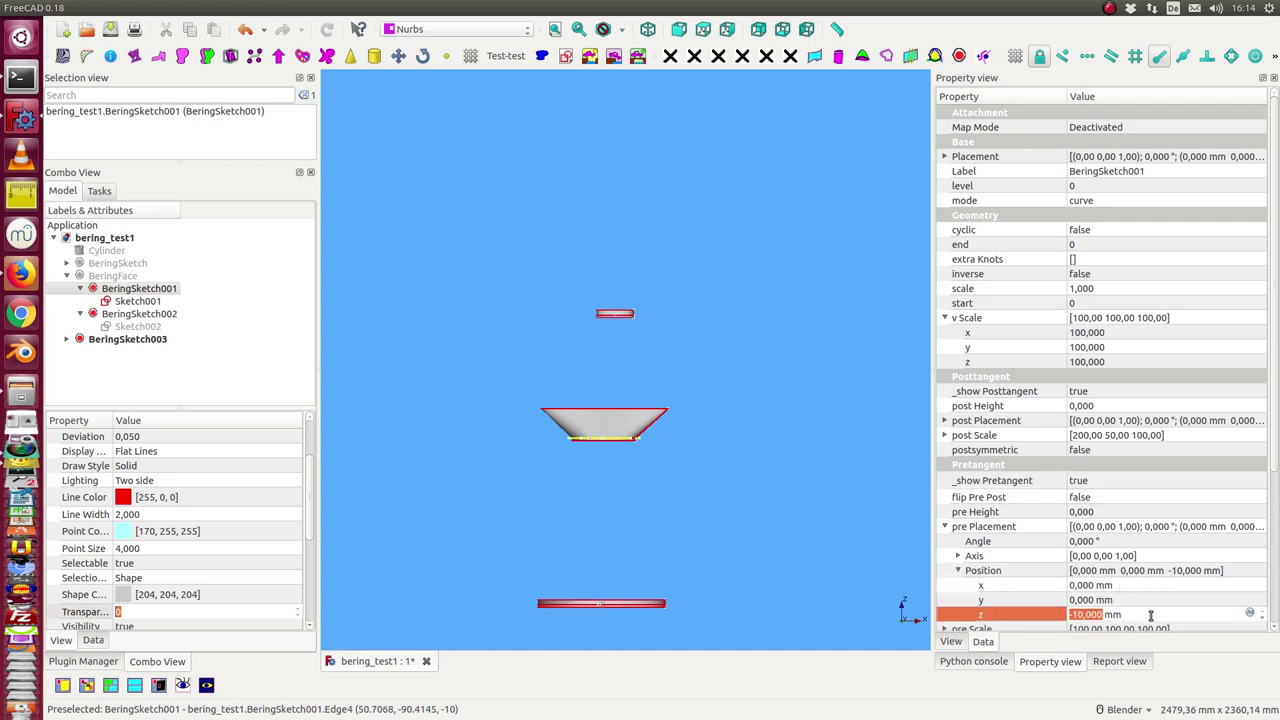
pyautogui.write('-')
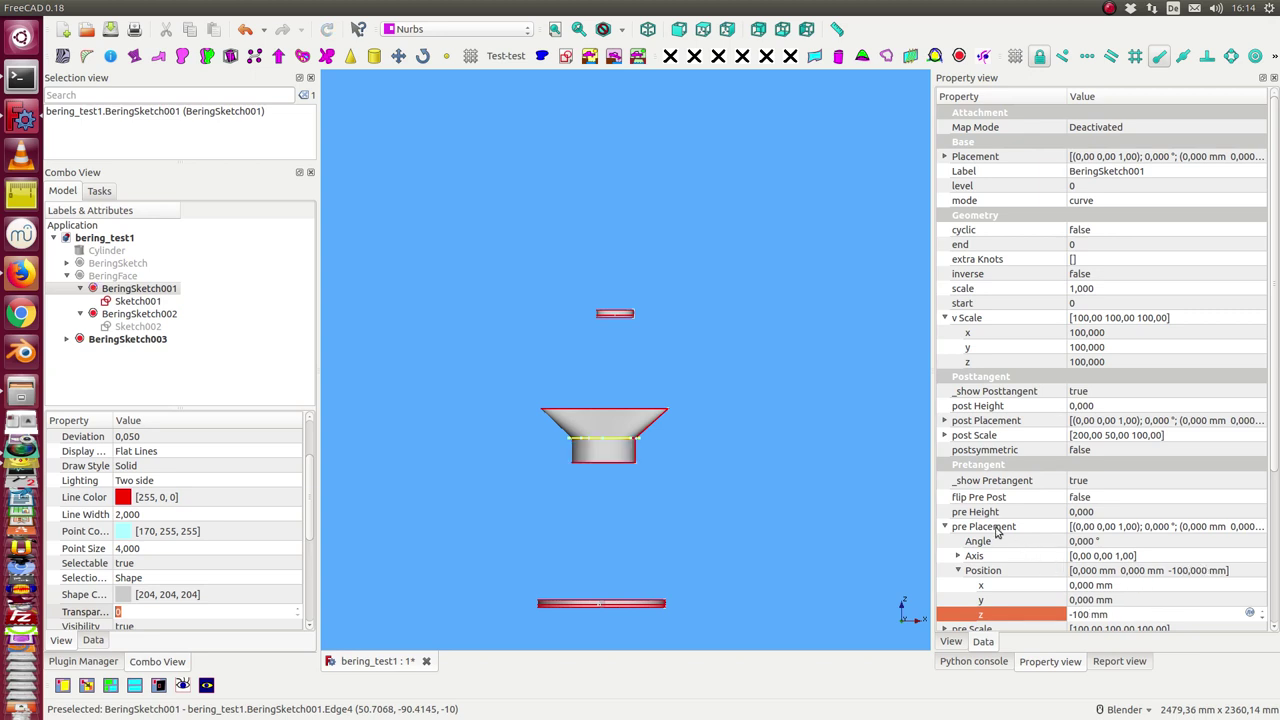
pyautogui.scroll(-2, 1274, 467)
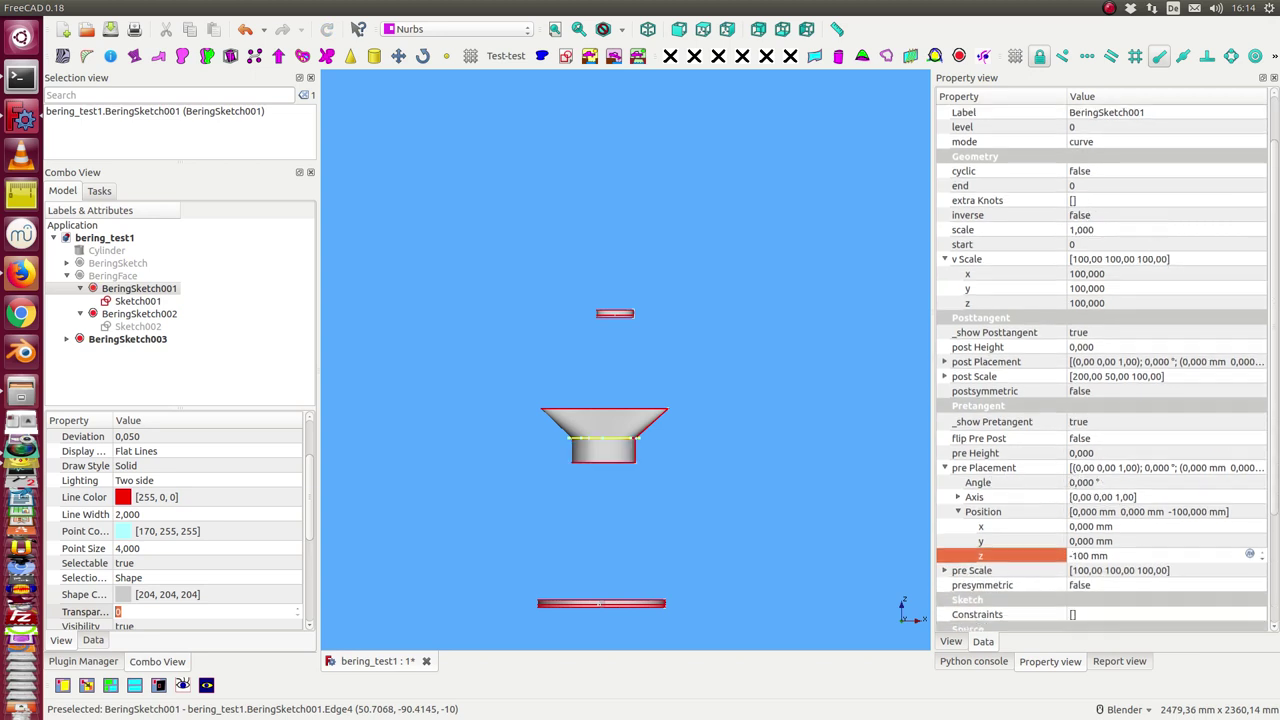
pyautogui.scroll(-2, 983, 500)
pyautogui.scroll(-2, 983, 500)
# Step: Set BeringSketch001's pre Scale to x 150 and y 50, leaving z at 100
pyautogui.click(945, 455)
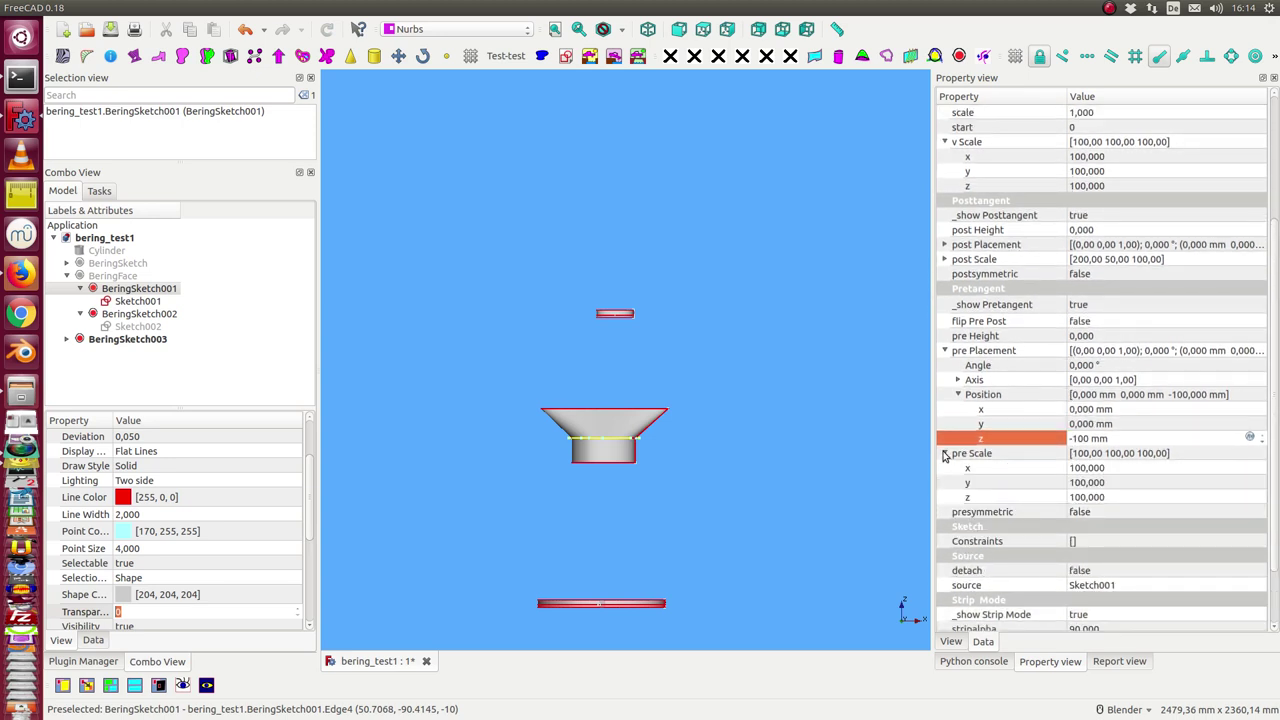
pyautogui.click(1133, 468)
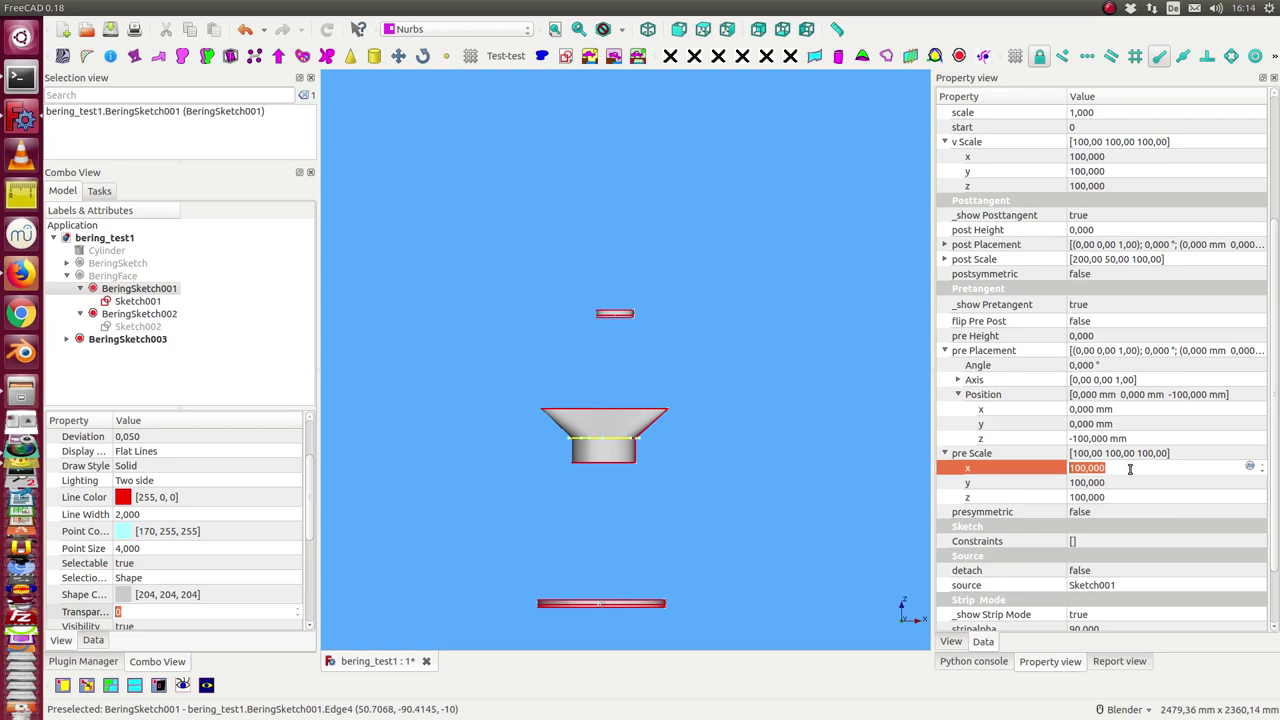
pyautogui.write('200')
pyautogui.press('Return')
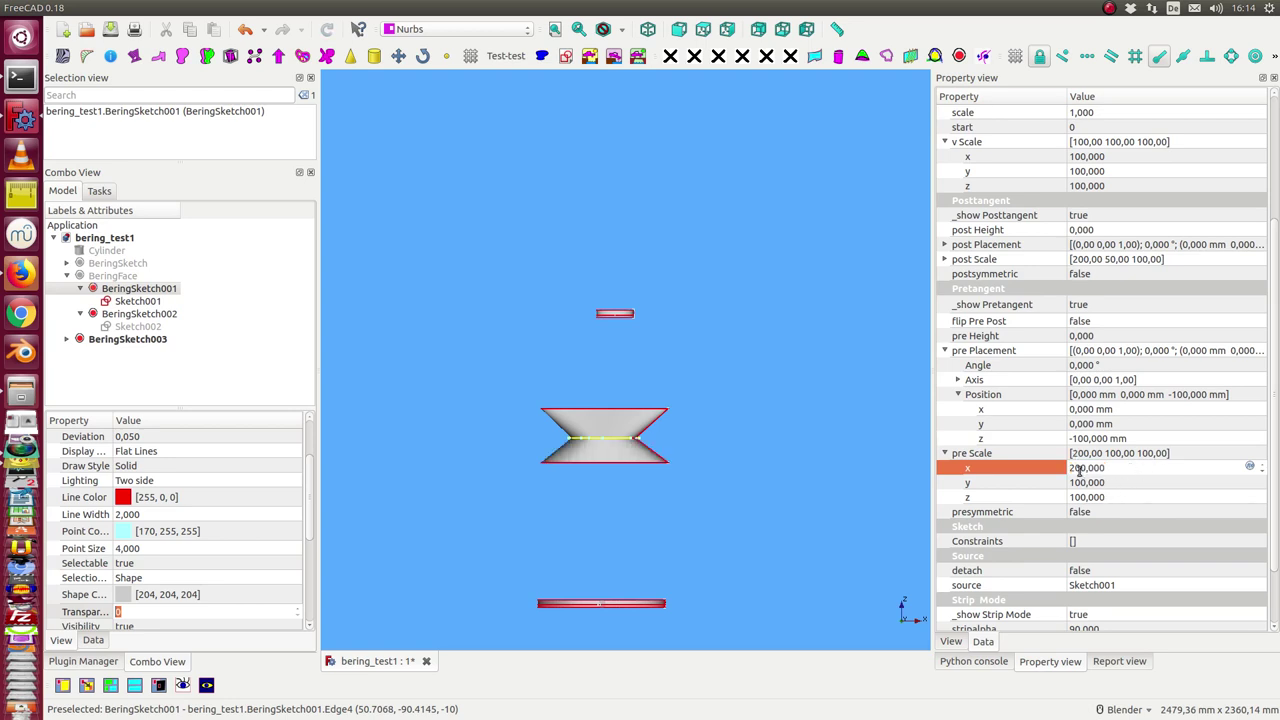
pyautogui.write('15')
pyautogui.press('Return')
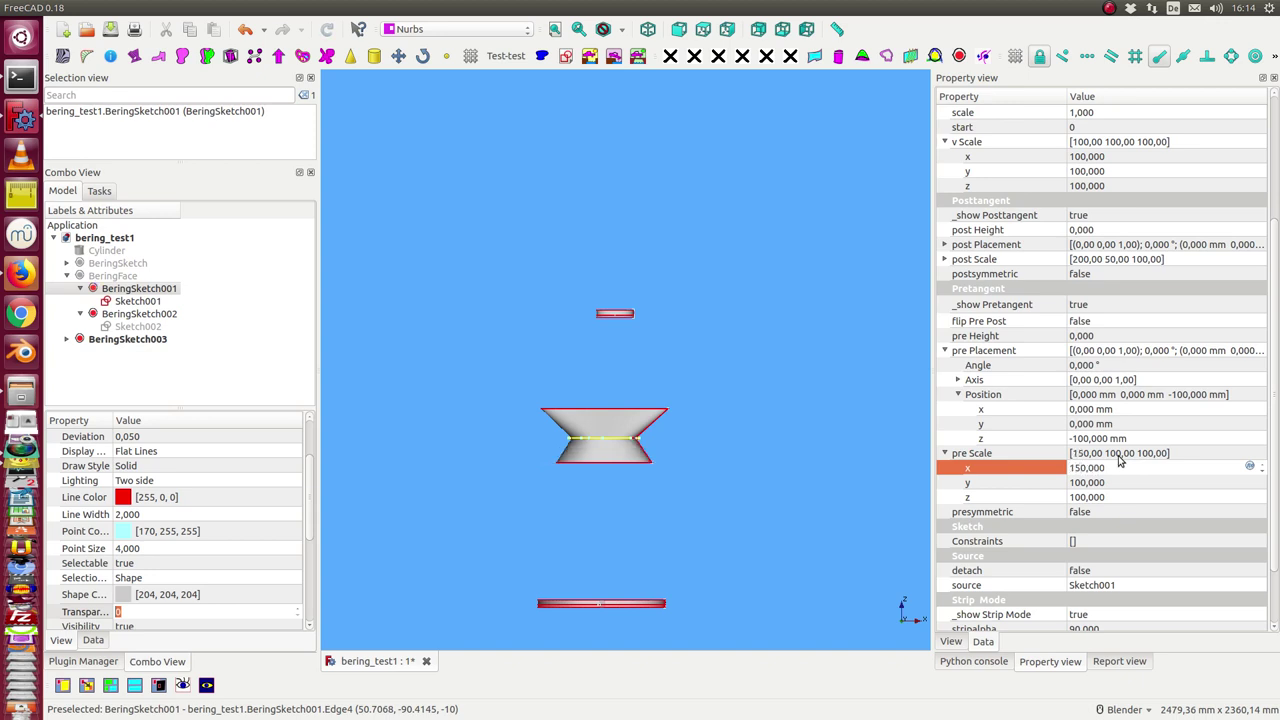
pyautogui.click(1108, 484)
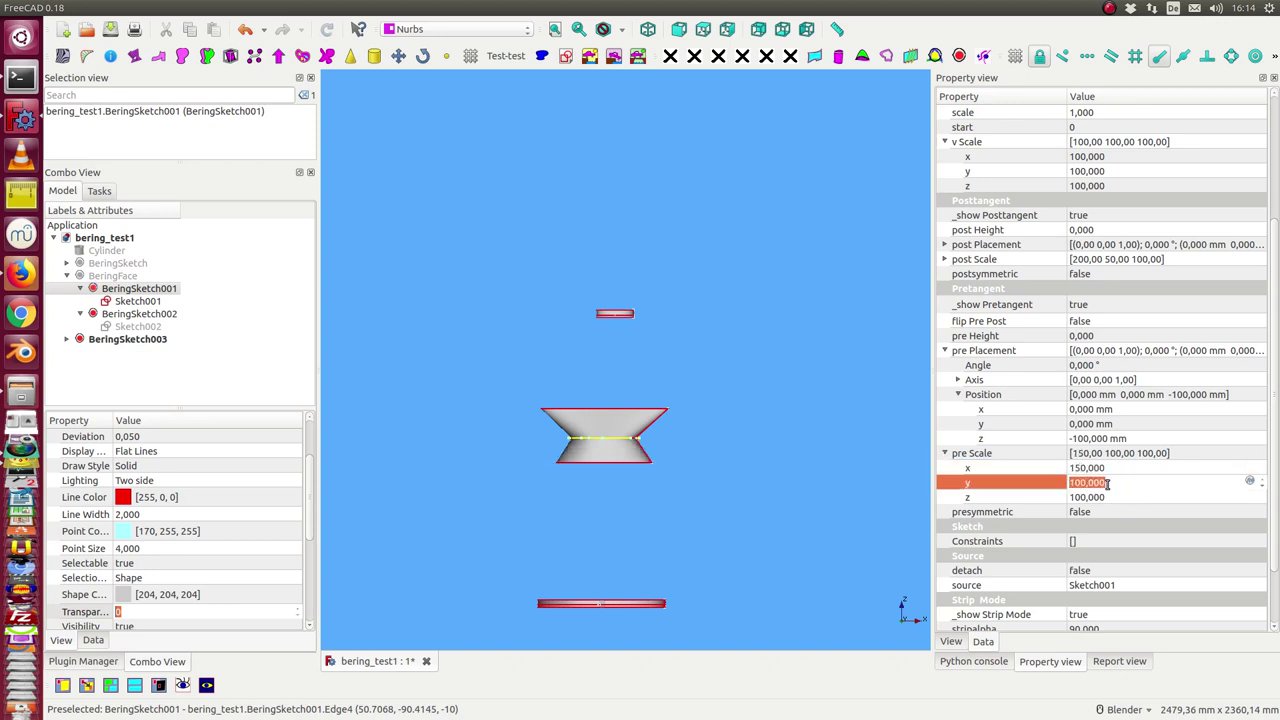
pyautogui.write('50')
pyautogui.press('Return')
pyautogui.moveTo(720, 420)
pyautogui.mouseDown(button='middle')
pyautogui.moveTo(680, 354)
pyautogui.moveTo(636, 358)
pyautogui.moveTo(620, 454)
pyautogui.moveTo(697, 460)
pyautogui.moveTo(686, 366)
pyautogui.moveTo(743, 480)
pyautogui.moveTo(734, 540)
pyautogui.moveTo(589, 500)
pyautogui.moveTo(794, 471)
pyautogui.moveTo(794, 454)
pyautogui.mouseUp(button='middle')
pyautogui.scroll(-4, 790, 440)
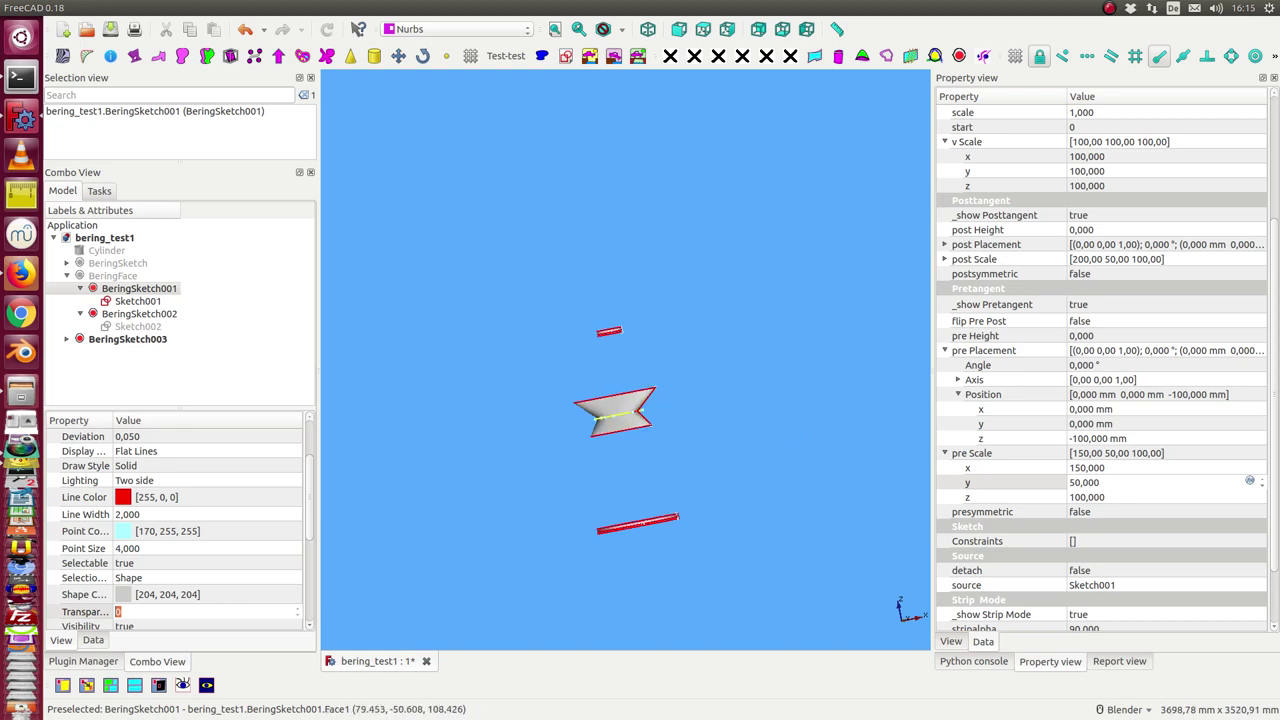
# Step: Loft BeringFace001 through BeringSketch003, BeringSketch001 and BeringSketch002
pyautogui.press('1')
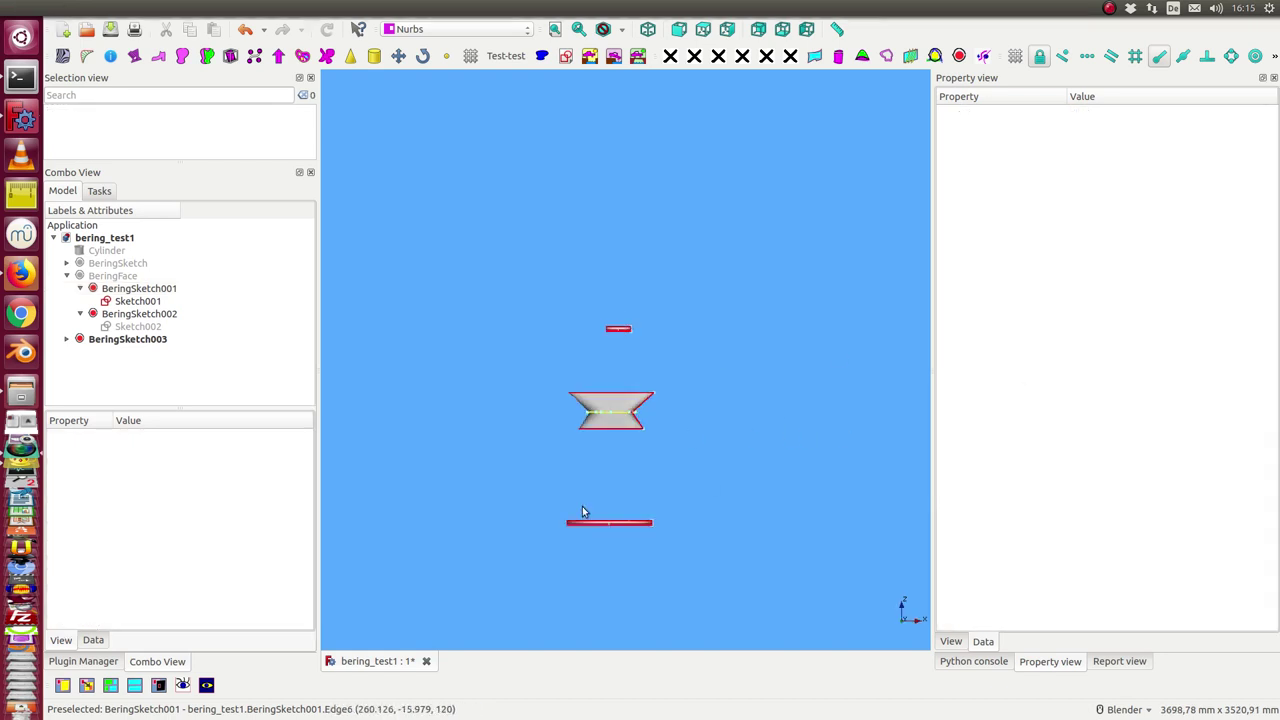
pyautogui.moveTo(465, 467)
pyautogui.mouseDown(button='middle')
pyautogui.moveTo(531, 349)
pyautogui.moveTo(620, 386)
pyautogui.moveTo(432, 514)
pyautogui.mouseUp(button='middle')
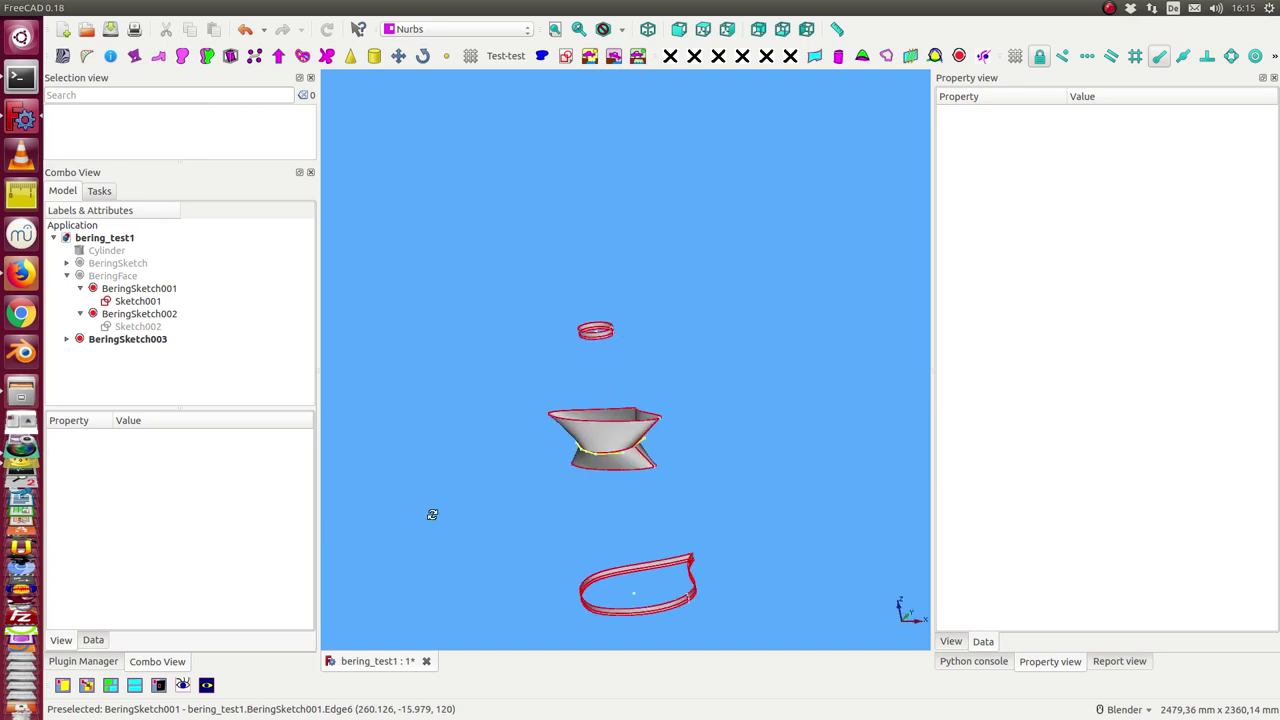
pyautogui.click(125, 341)
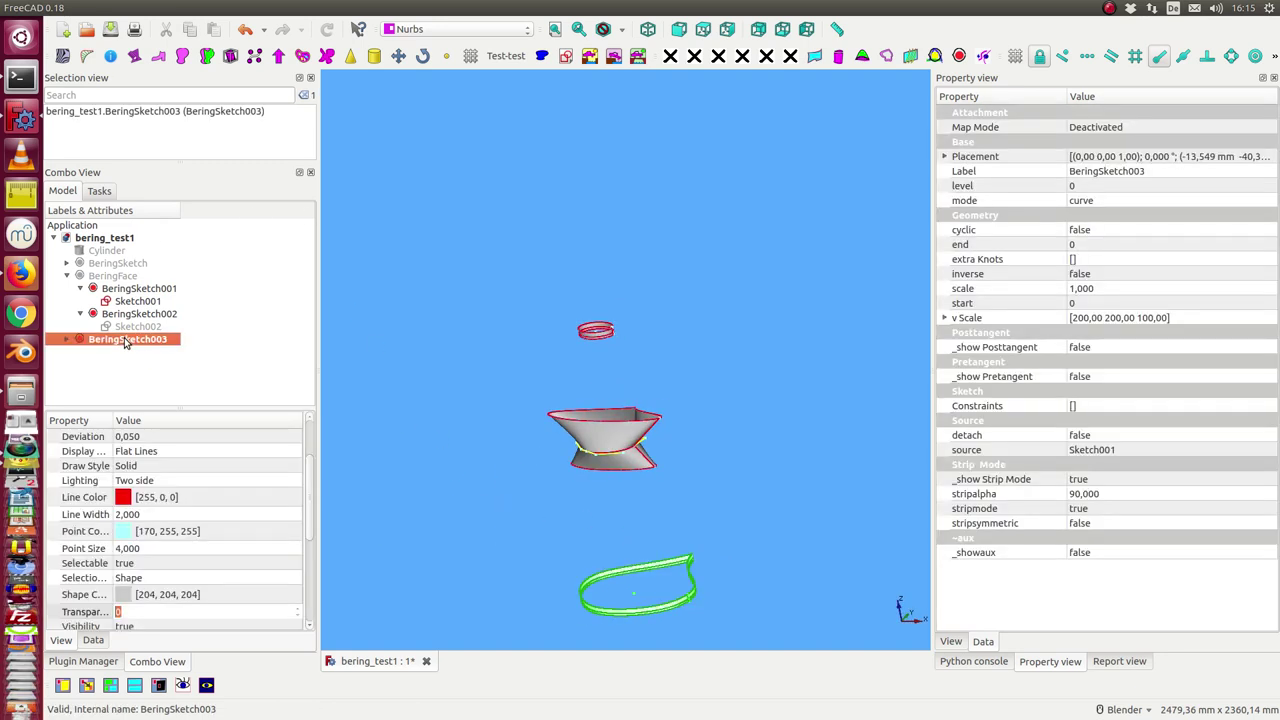
pyautogui.keyDown('ctrl'); pyautogui.click(141, 289); pyautogui.keyUp('ctrl')
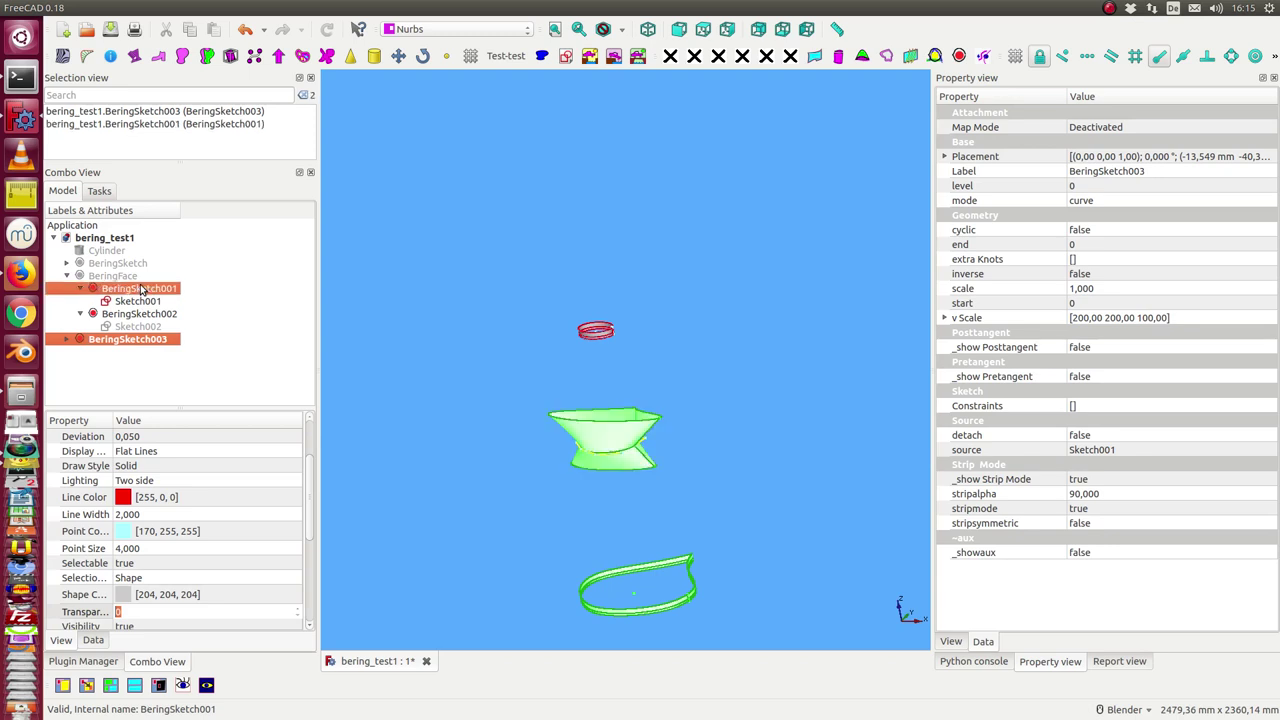
pyautogui.keyDown('ctrl'); pyautogui.click(140, 314); pyautogui.keyUp('ctrl')
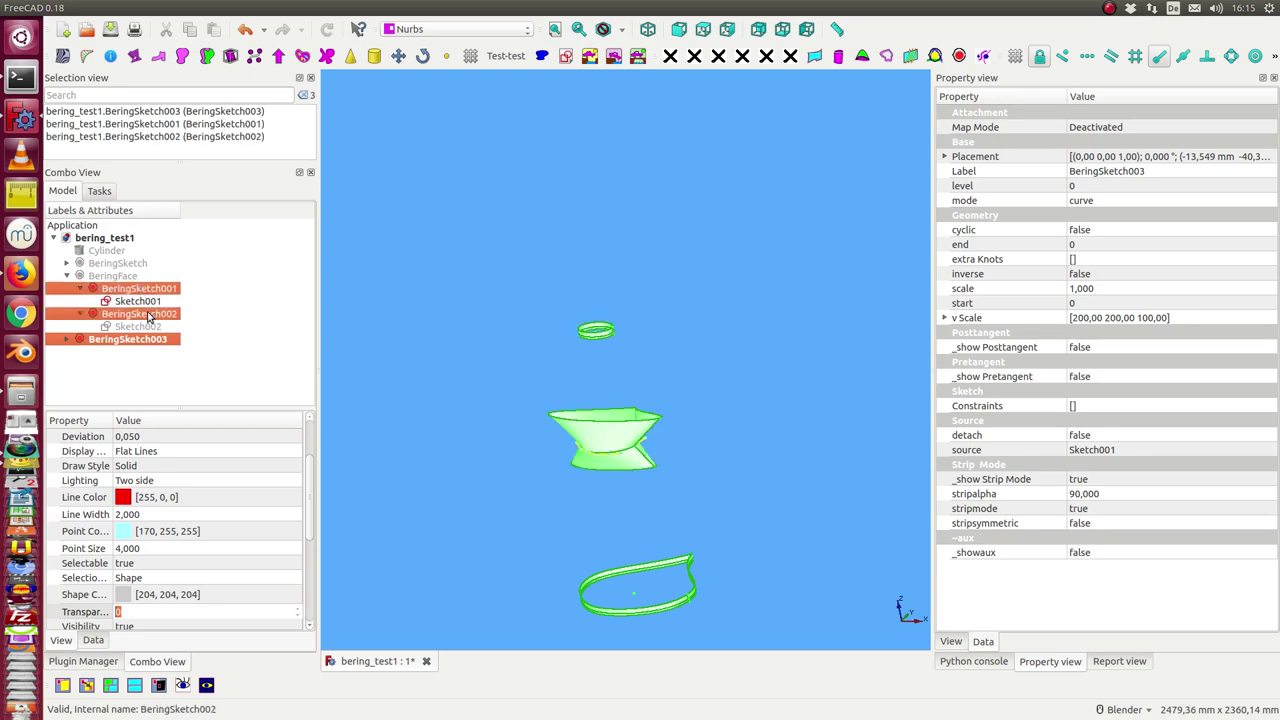
pyautogui.click(911, 57)
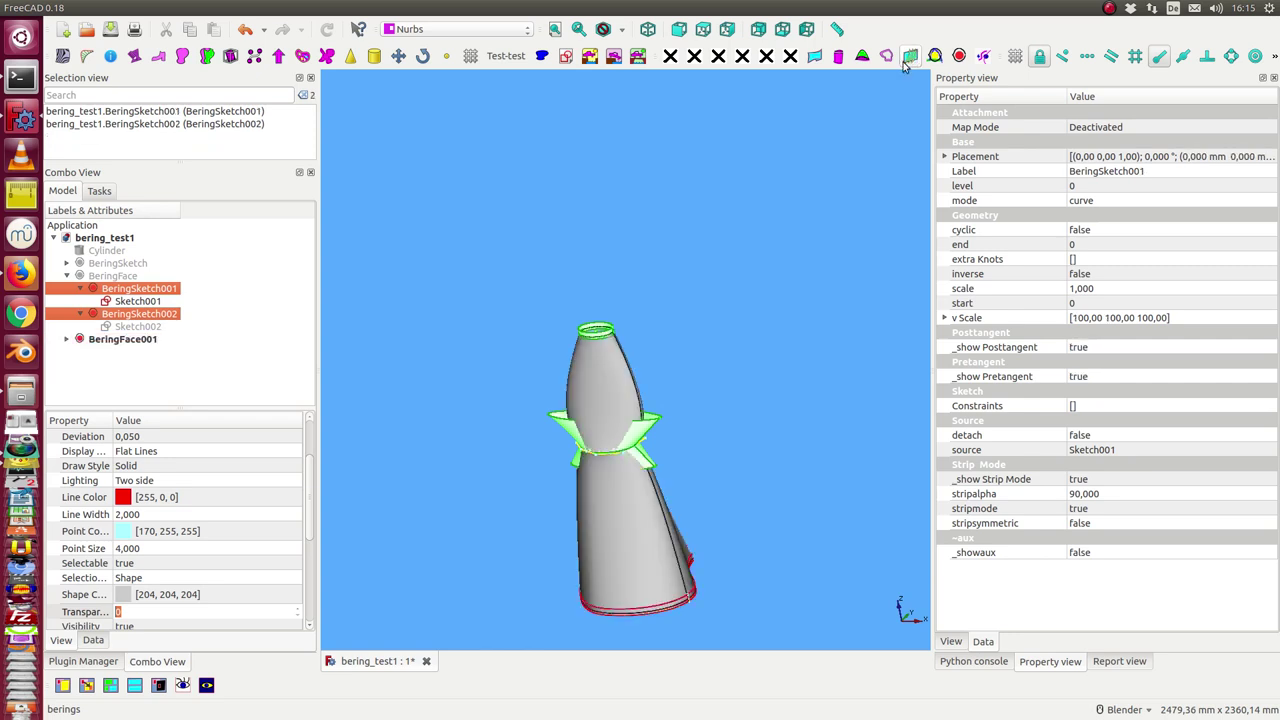
pyautogui.moveTo(471, 488)
pyautogui.mouseDown(button='middle')
pyautogui.moveTo(520, 376)
pyautogui.moveTo(514, 429)
pyautogui.moveTo(555, 334)
pyautogui.mouseUp(button='middle')
pyautogui.scroll(3, 556, 333)
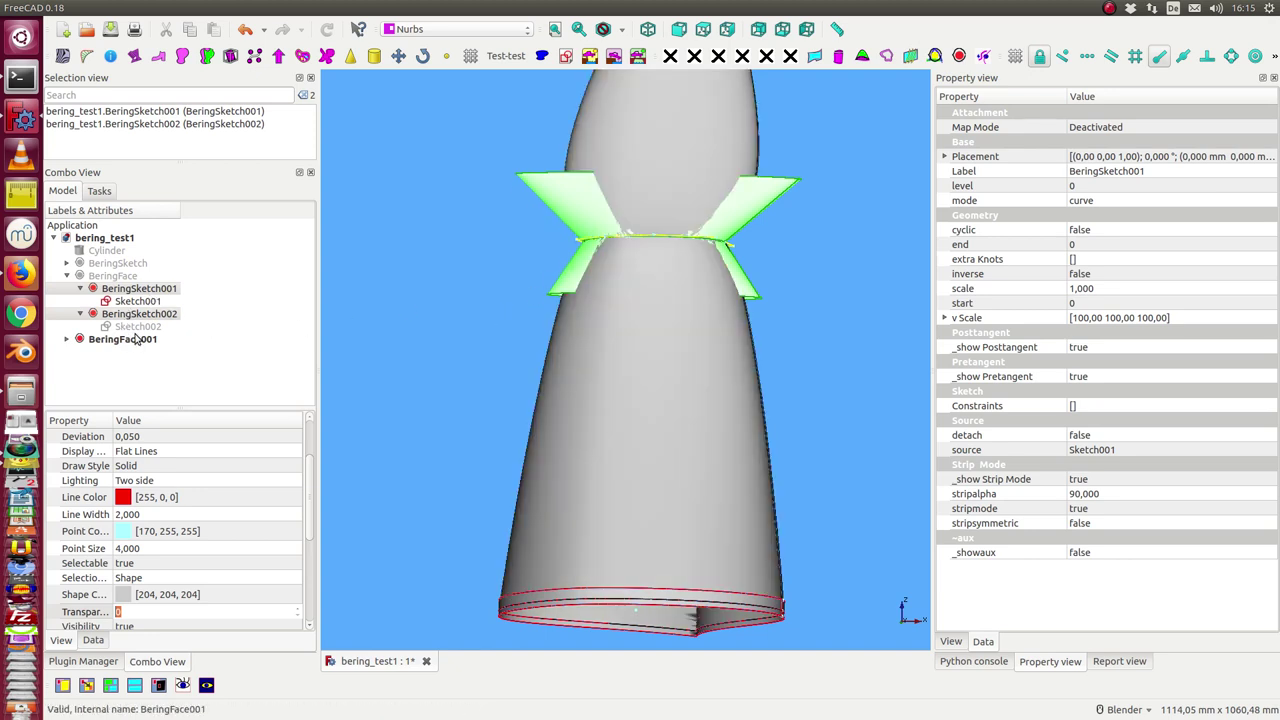
pyautogui.click(139, 289)
pyautogui.click(139, 289)
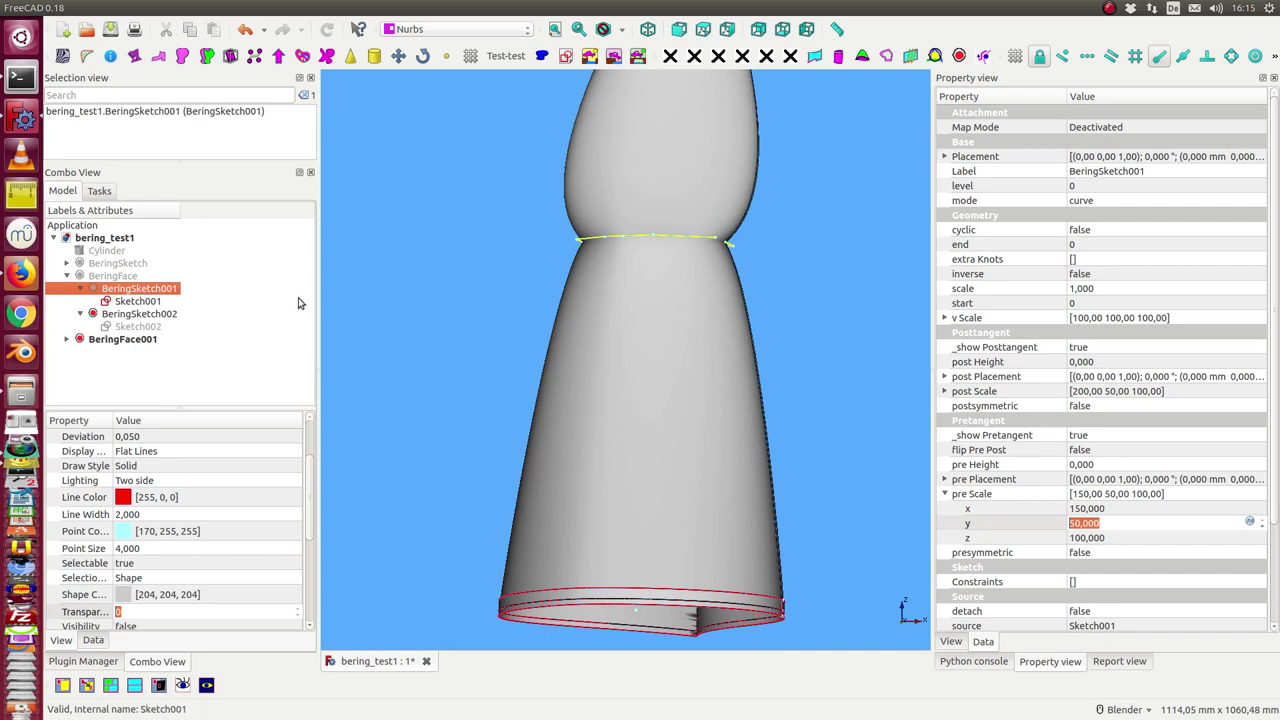
pyautogui.moveTo(443, 267)
pyautogui.mouseDown(button='middle')
pyautogui.moveTo(659, 345)
pyautogui.moveTo(469, 296)
pyautogui.moveTo(397, 338)
pyautogui.moveTo(428, 289)
pyautogui.moveTo(490, 284)
pyautogui.moveTo(753, 534)
pyautogui.moveTo(483, 420)
pyautogui.moveTo(437, 363)
pyautogui.moveTo(443, 383)
pyautogui.moveTo(515, 402)
pyautogui.moveTo(525, 339)
pyautogui.moveTo(477, 408)
pyautogui.mouseUp(button='middle')
pyautogui.scroll(2, 440, 292)
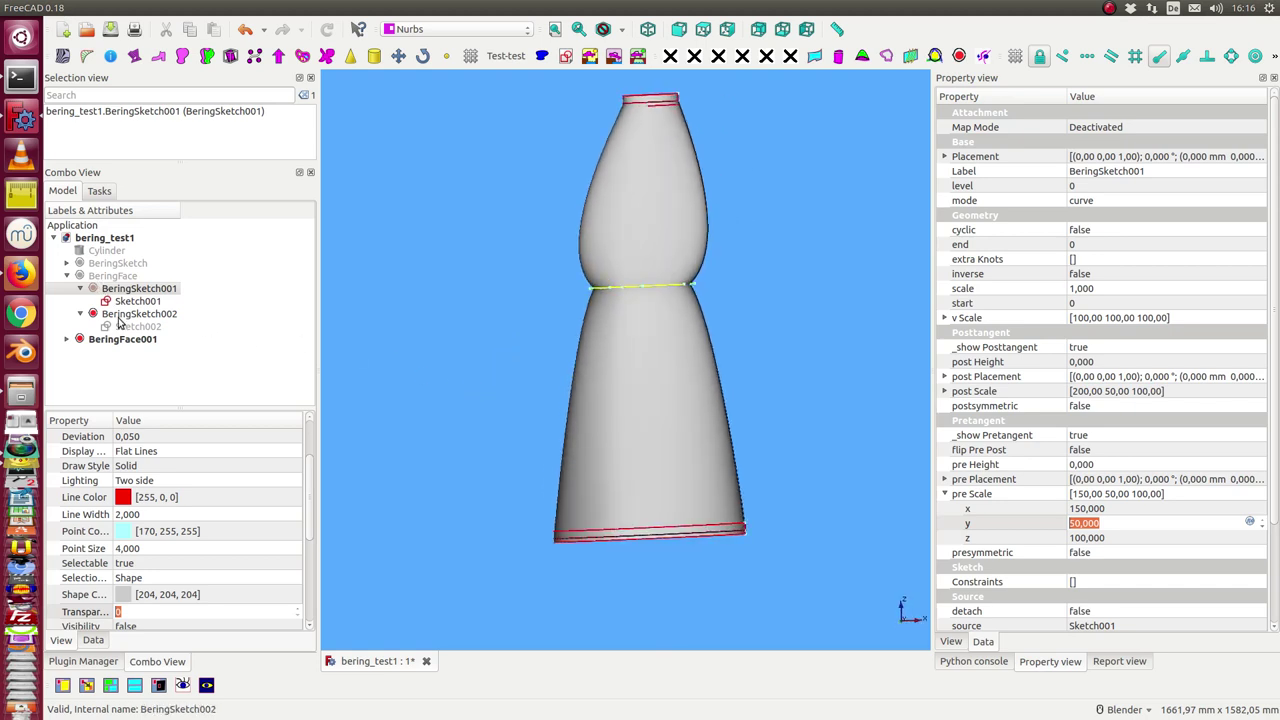
pyautogui.click(136, 341)
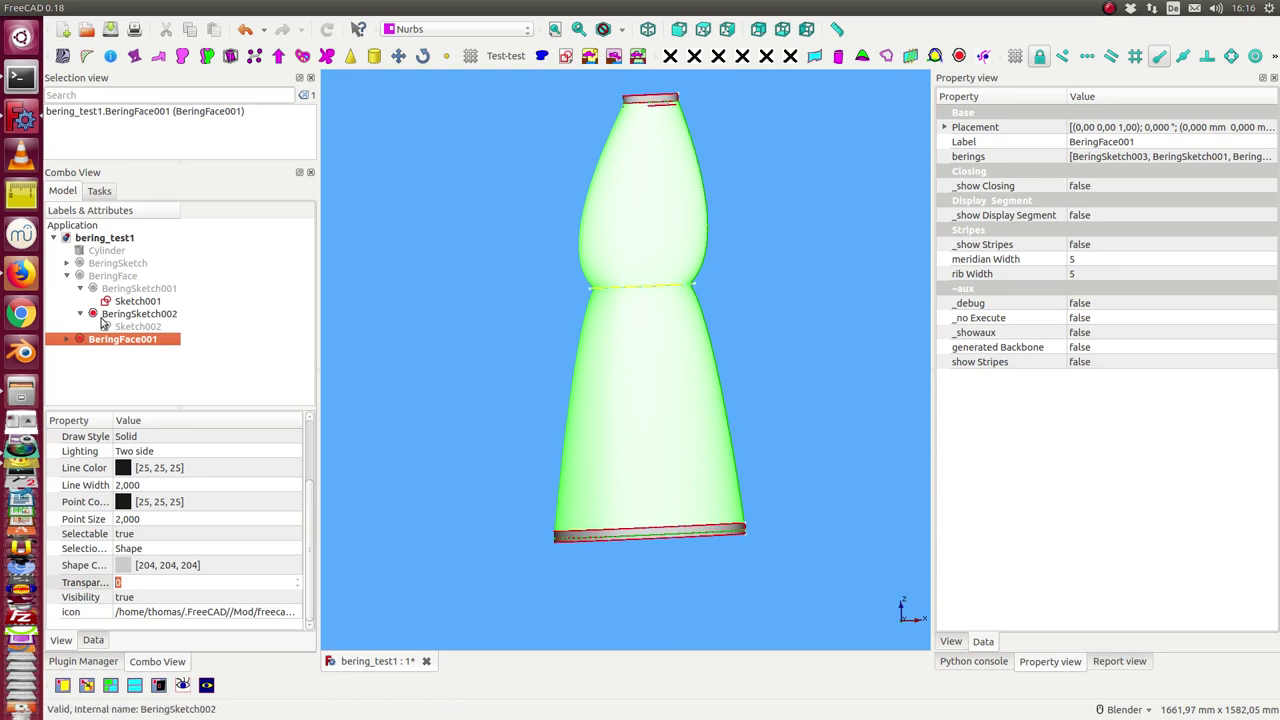
pyautogui.click(381, 293)
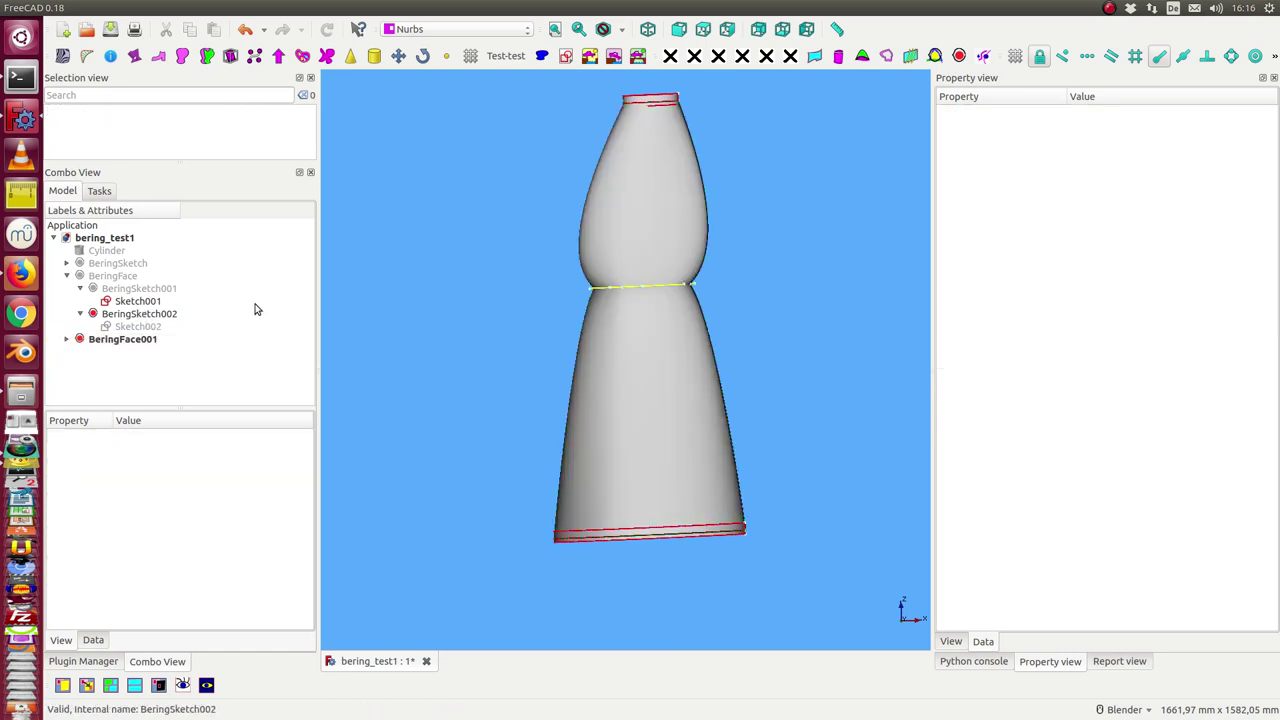
# Step: Set stripsymmetric to true on BeringSketch001 so the loft tapers into a cone
pyautogui.click(138, 288)
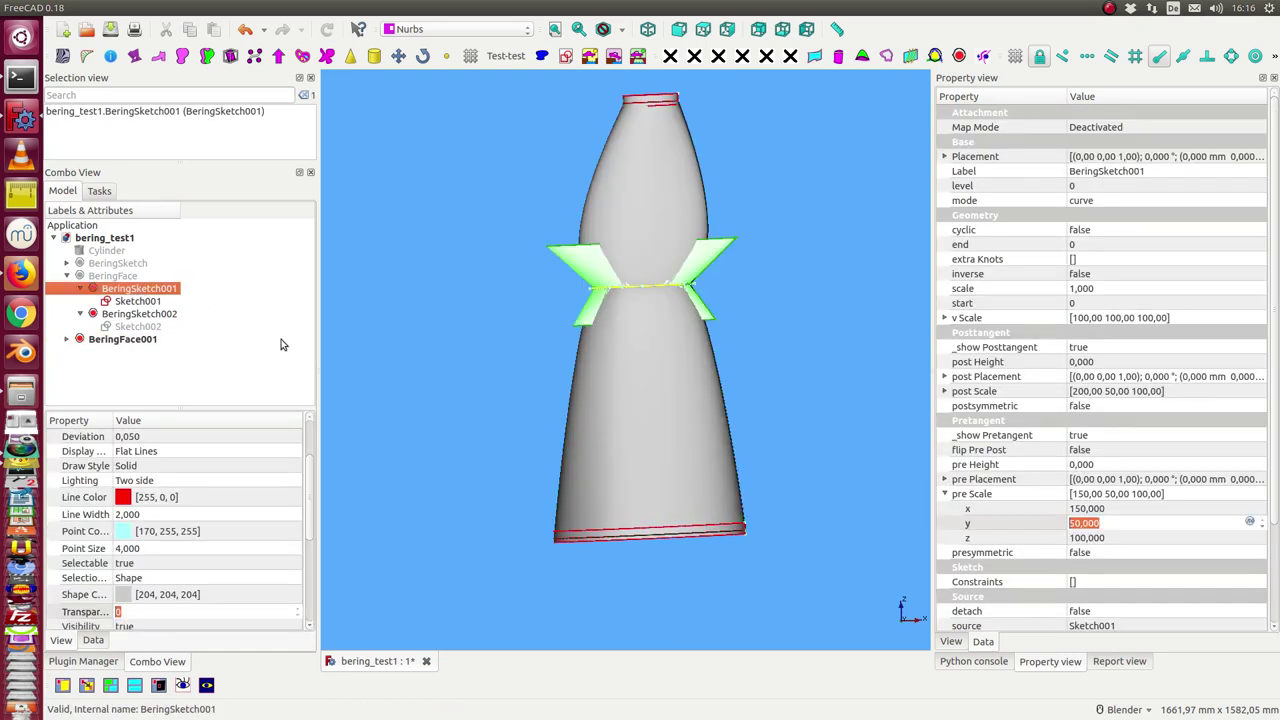
pyautogui.scroll(-3, 1142, 453)
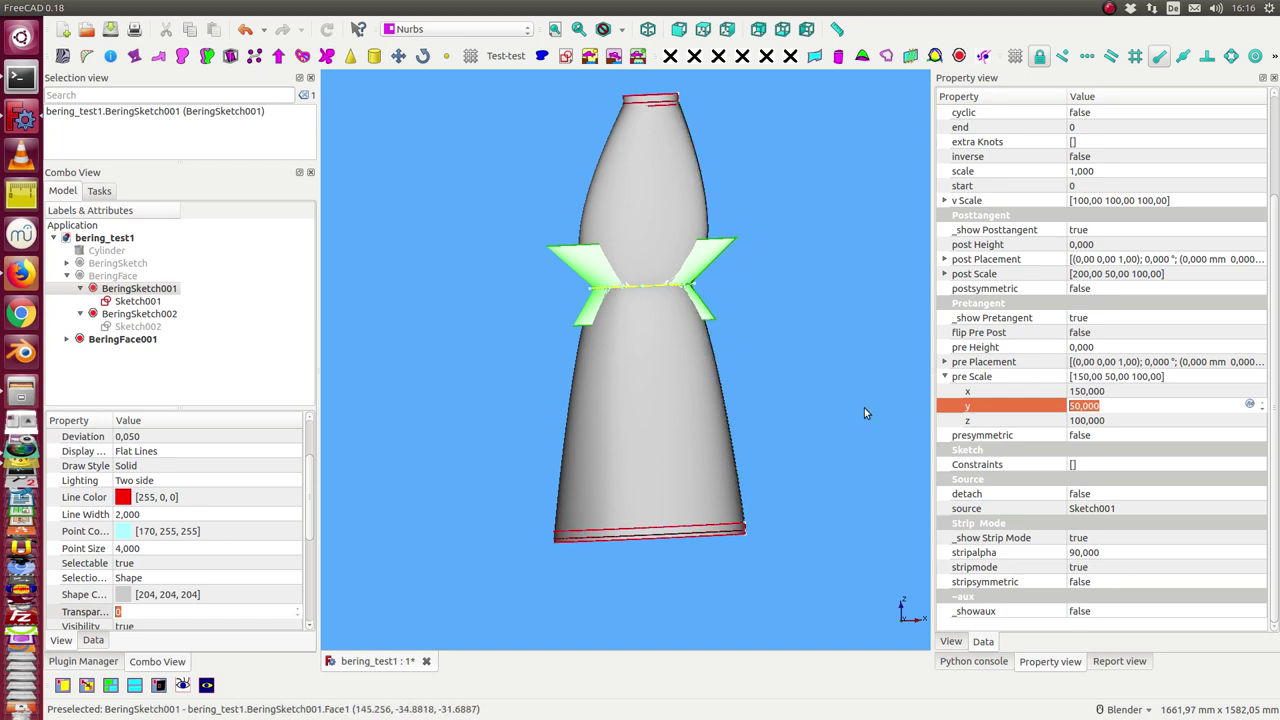
pyautogui.click(1133, 582)
pyautogui.scroll(-1, 1132, 582)
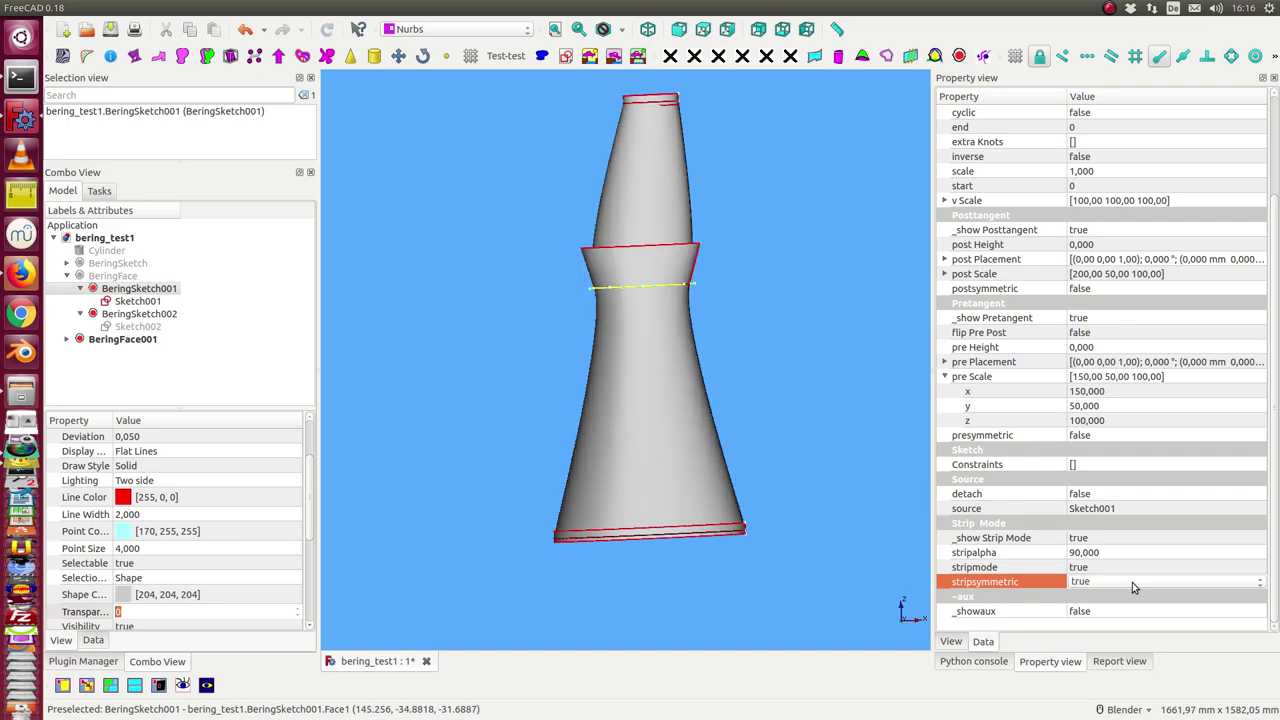
pyautogui.moveTo(640, 390)
pyautogui.mouseDown(button='middle')
pyautogui.moveTo(695, 390)
pyautogui.moveTo(504, 407)
pyautogui.mouseUp(button='middle')
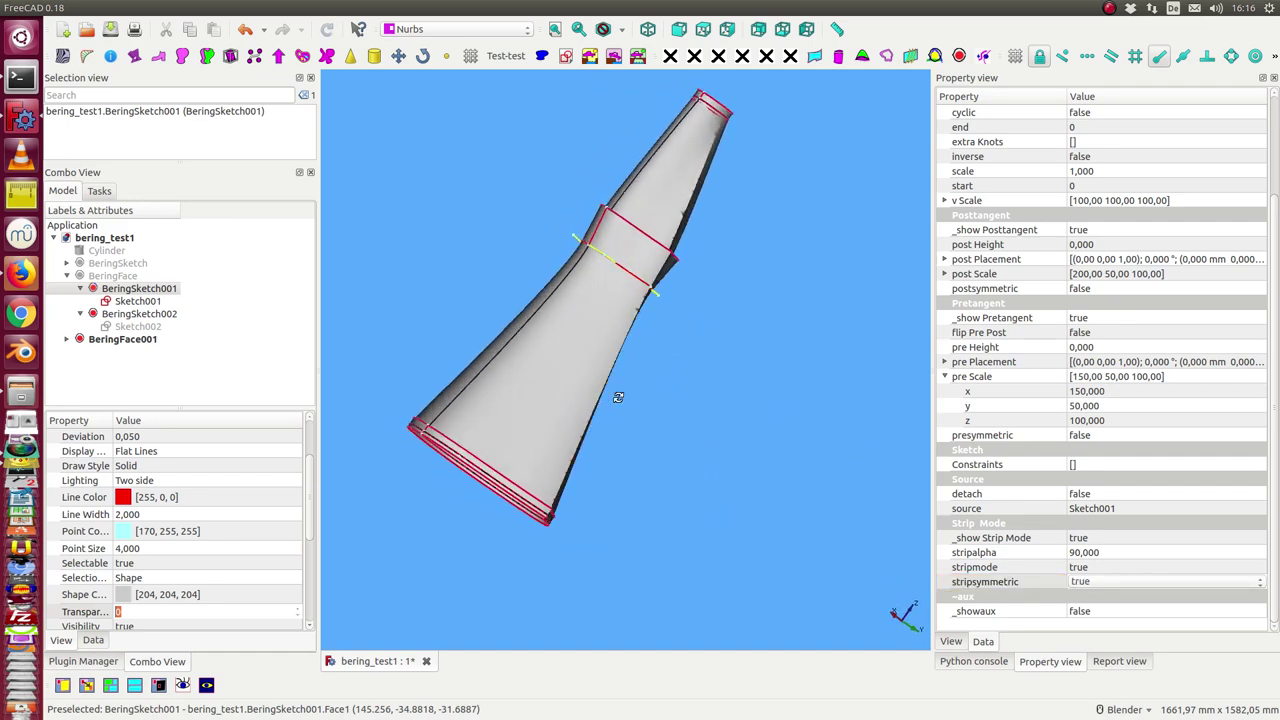
pyautogui.click(103, 289)
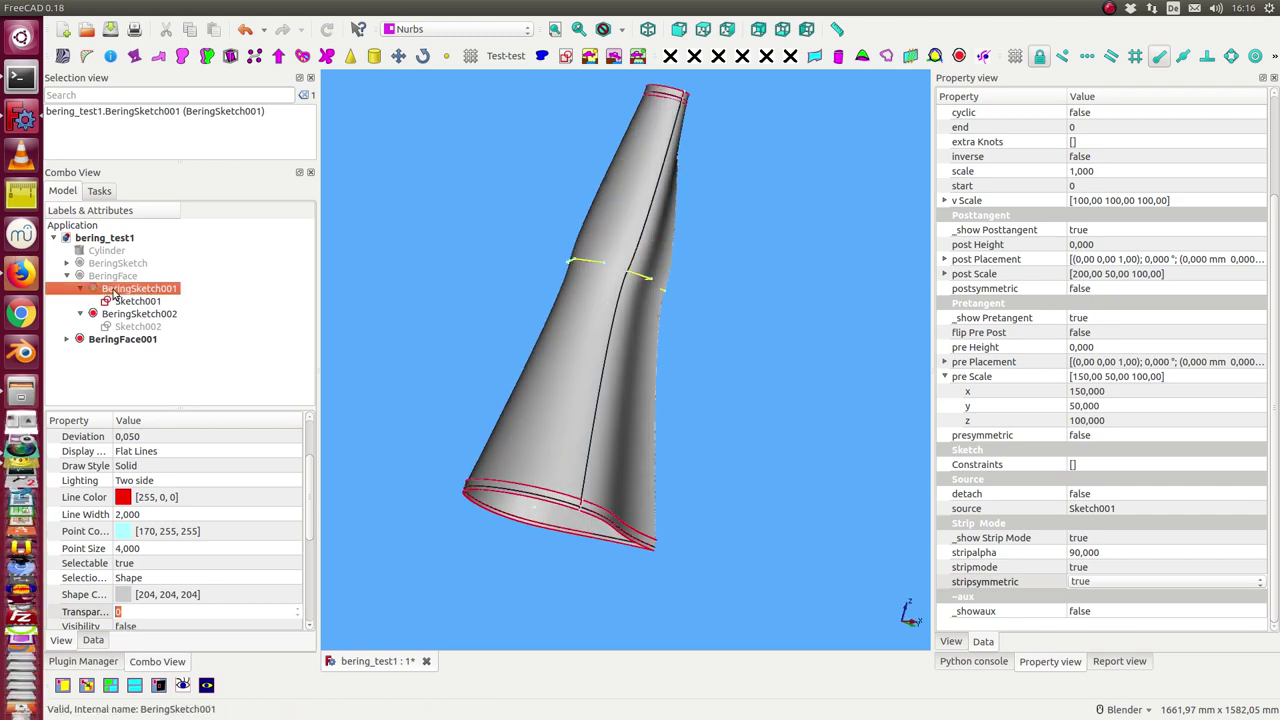
pyautogui.moveTo(509, 354); pyautogui.dragTo(715, 391, button='middle')
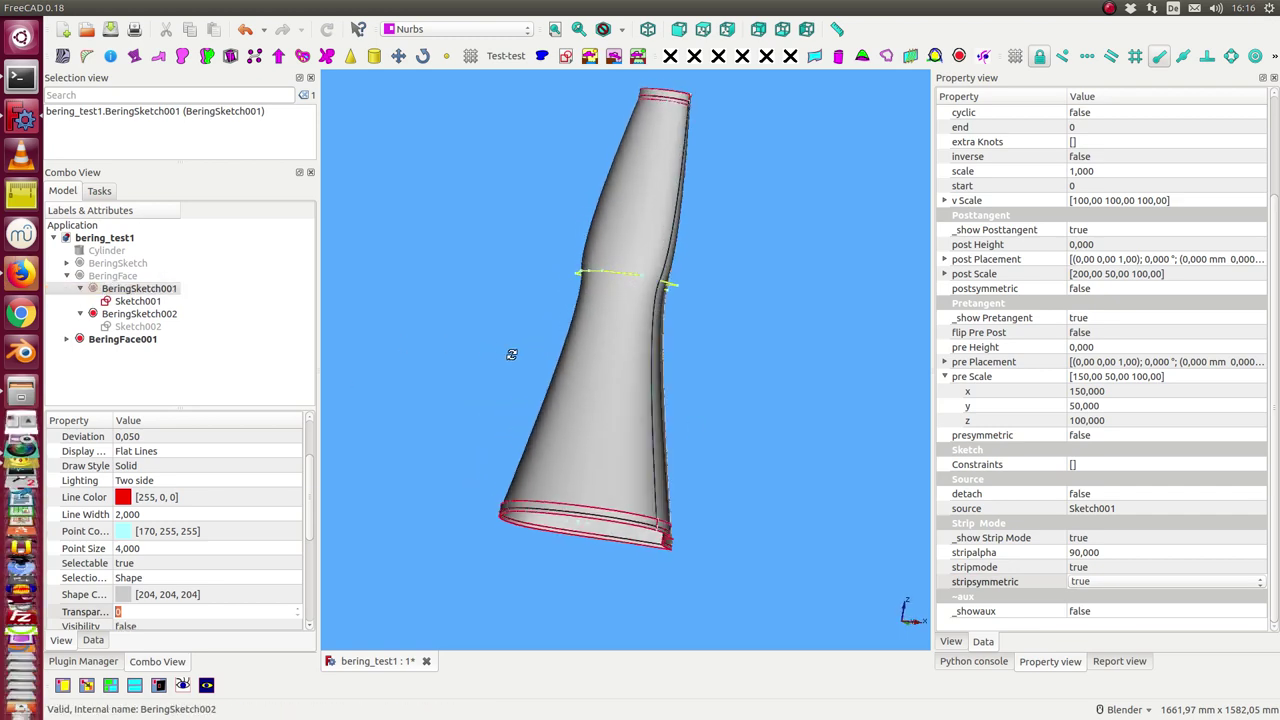
pyautogui.click(130, 301)
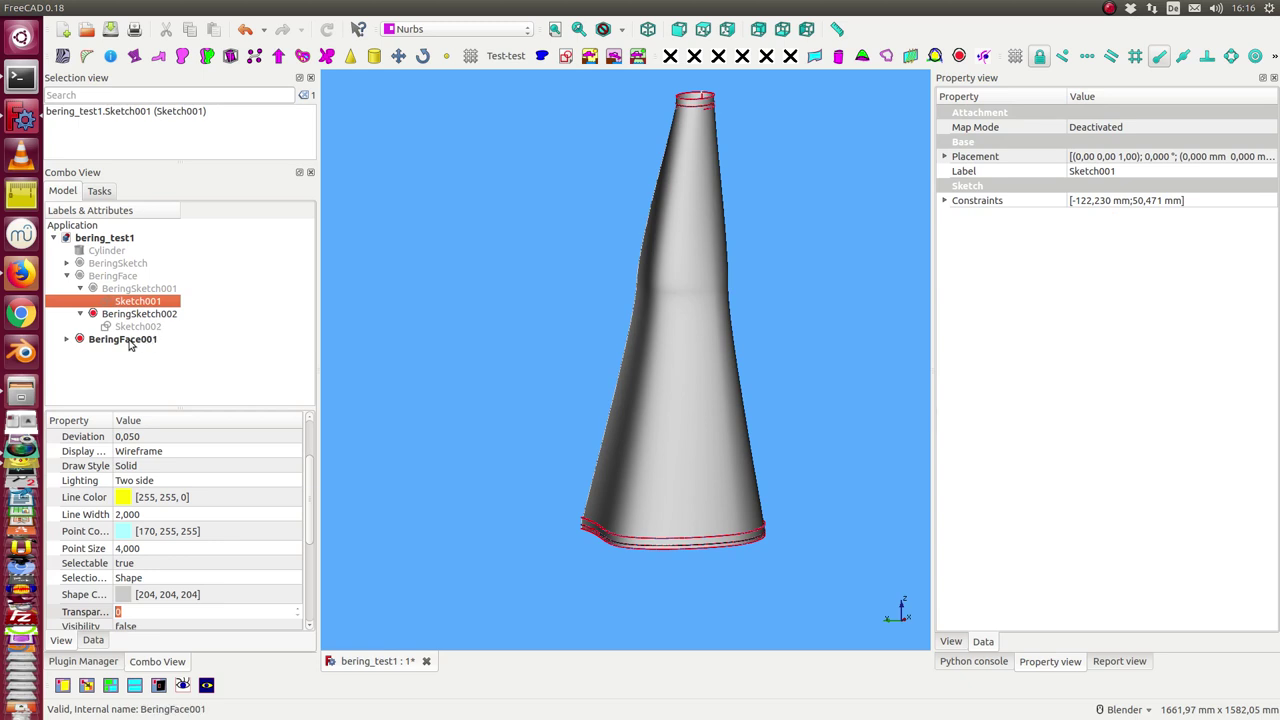
# Step: Make the BeringFace001 loft surface visible again
pyautogui.click(130, 340)
pyautogui.press('space')
pyautogui.click(130, 315)
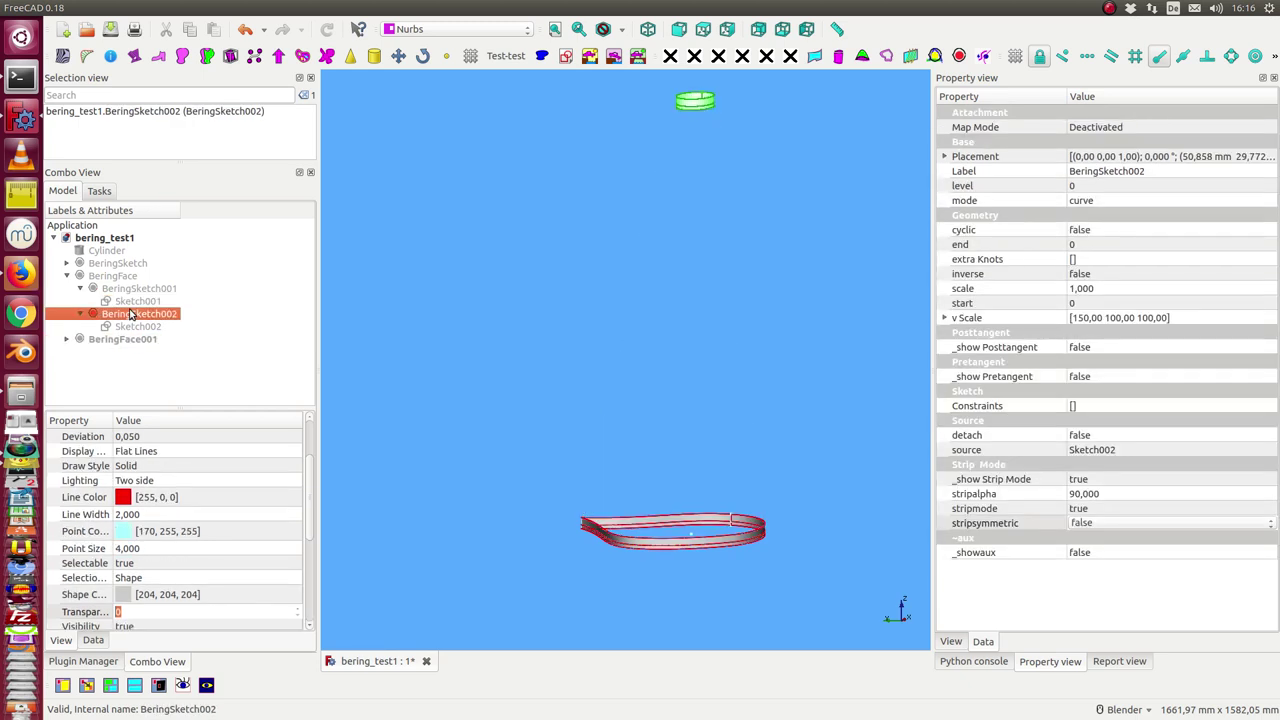
pyautogui.click(125, 341)
pyautogui.press('space')
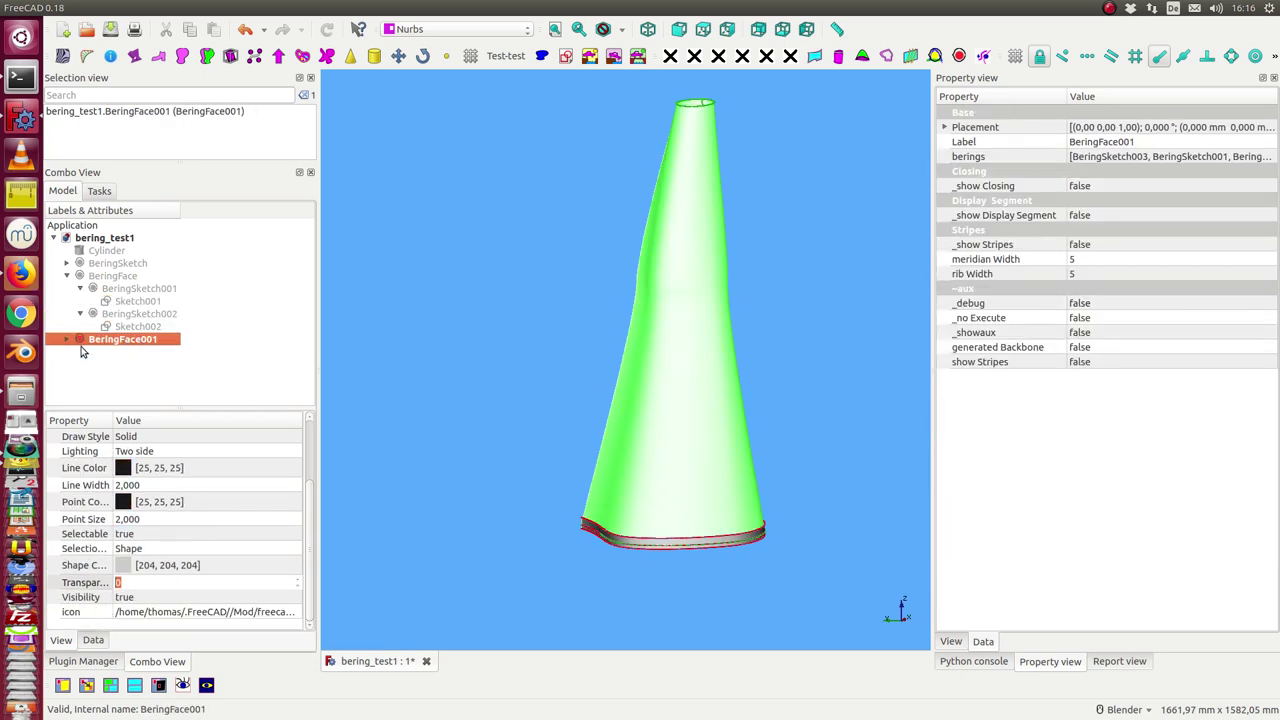
# Step: Expand BeringFace001 to list its three bering sketches and select BeringSketch003
pyautogui.click(67, 341)
pyautogui.click(139, 352)
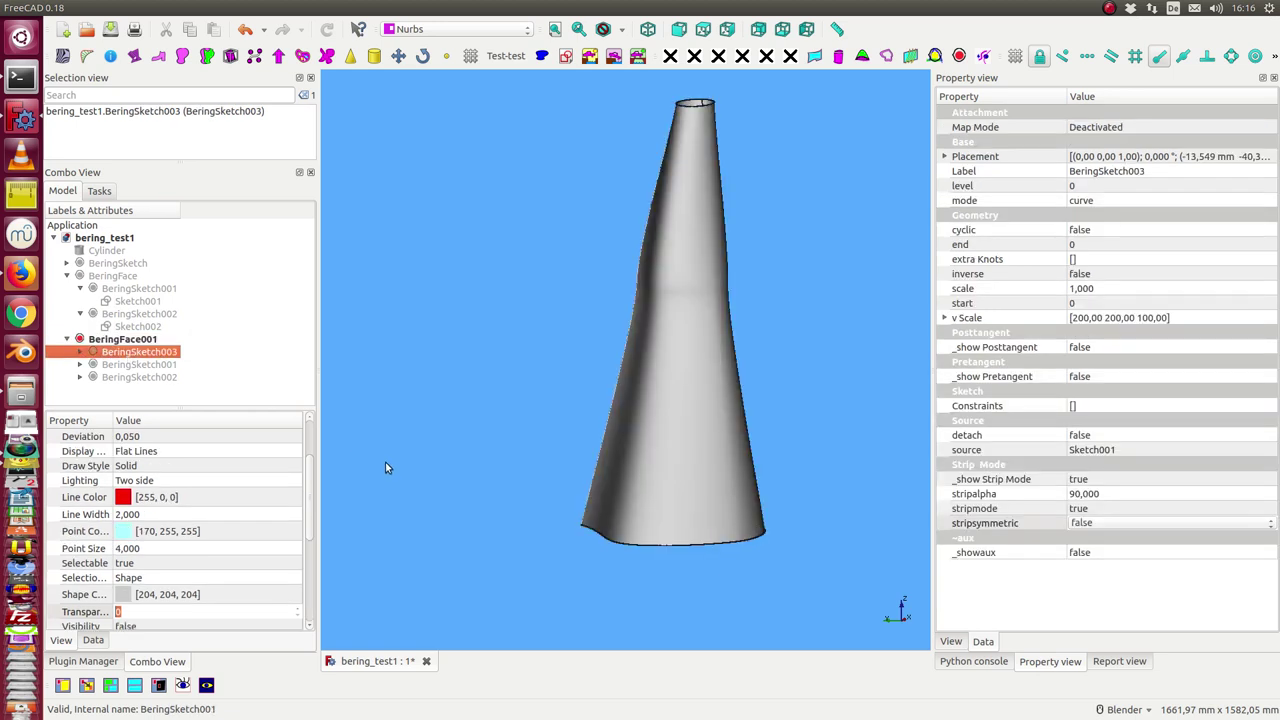
pyautogui.moveTo(385, 462)
pyautogui.mouseDown(button='middle')
pyautogui.moveTo(737, 351)
pyautogui.moveTo(506, 349)
pyautogui.moveTo(524, 268)
pyautogui.moveTo(571, 249)
pyautogui.moveTo(677, 314)
pyautogui.moveTo(641, 342)
pyautogui.mouseUp(button='middle')
pyautogui.moveTo(449, 323)
pyautogui.mouseDown(button='middle')
pyautogui.moveTo(509, 289)
pyautogui.moveTo(651, 292)
pyautogui.mouseUp(button='middle')
pyautogui.scroll(-2, 472, 295)
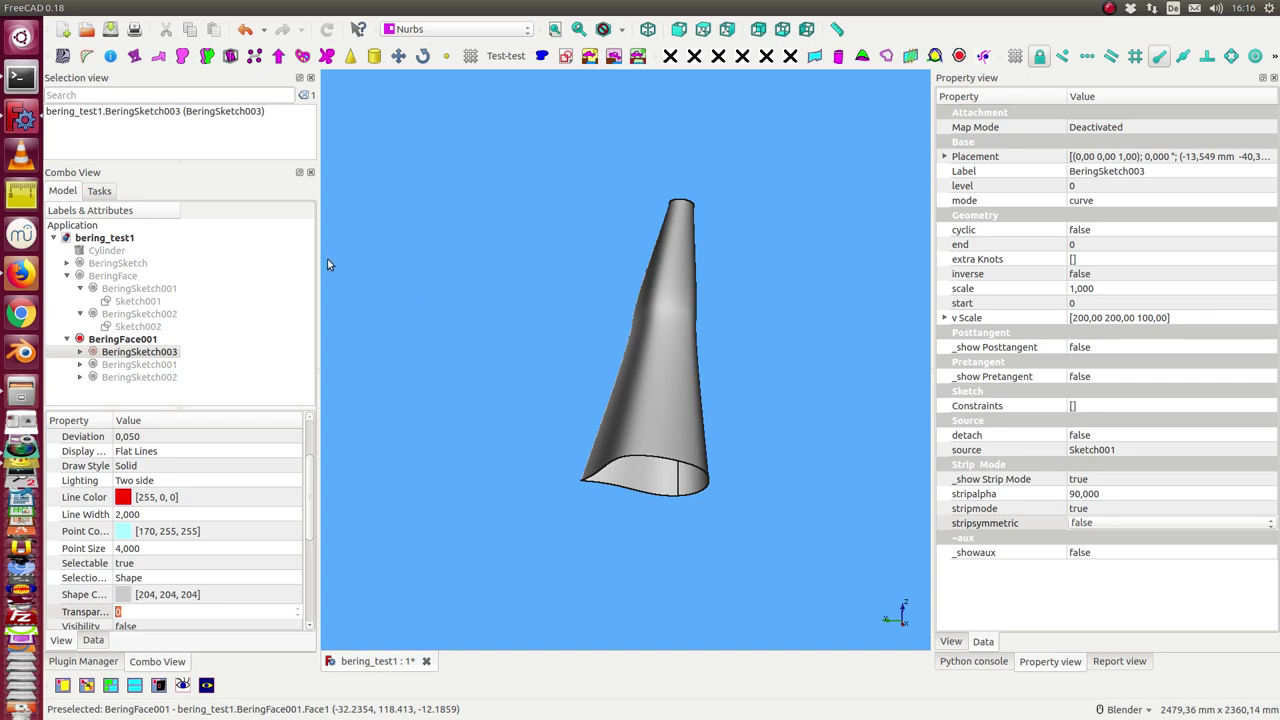
# Step: Show the loft's B-spline control poles and knot lines, reporting 7 x 13 poles
pyautogui.click(671, 322)
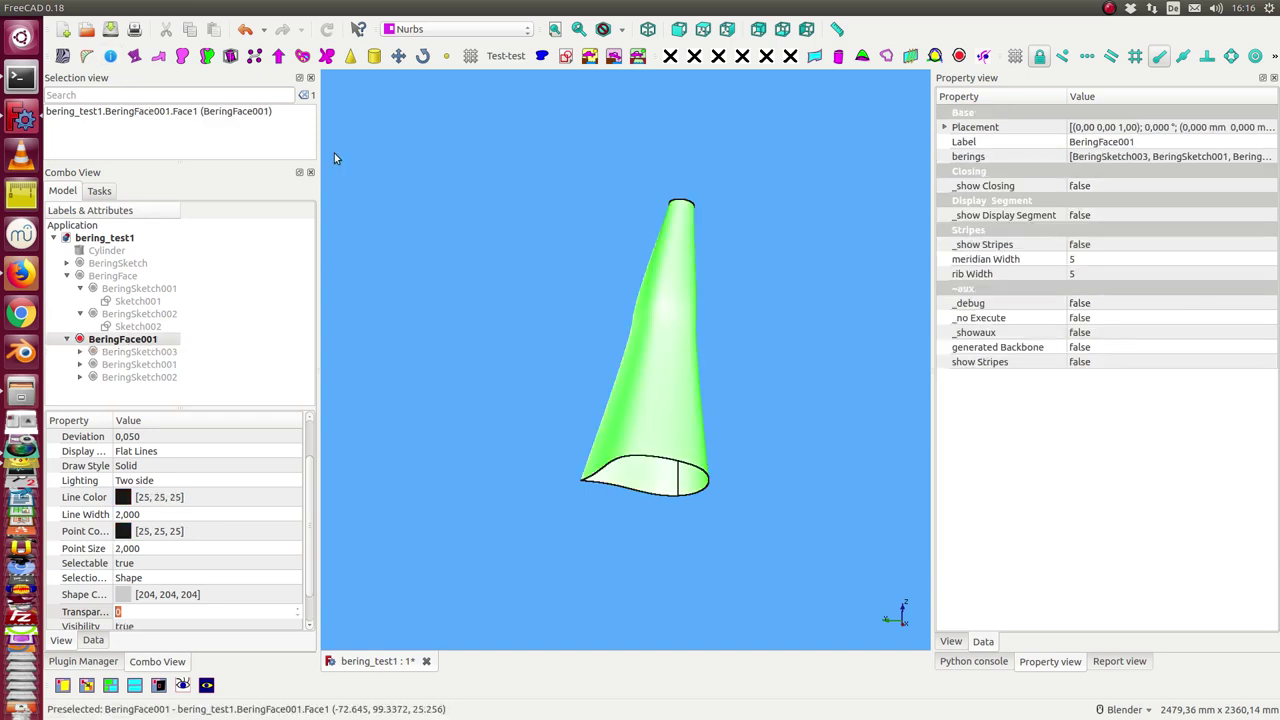
pyautogui.click(110, 56)
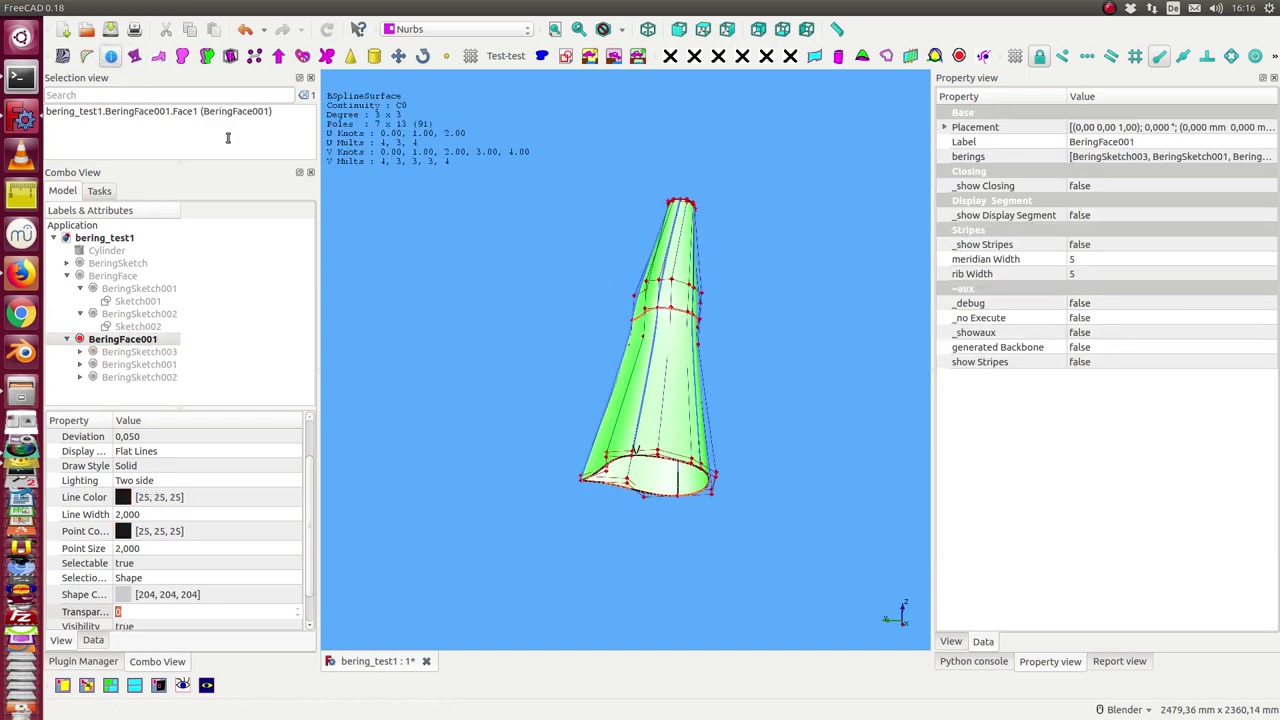
pyautogui.moveTo(539, 319); pyautogui.dragTo(500, 366, button='middle')
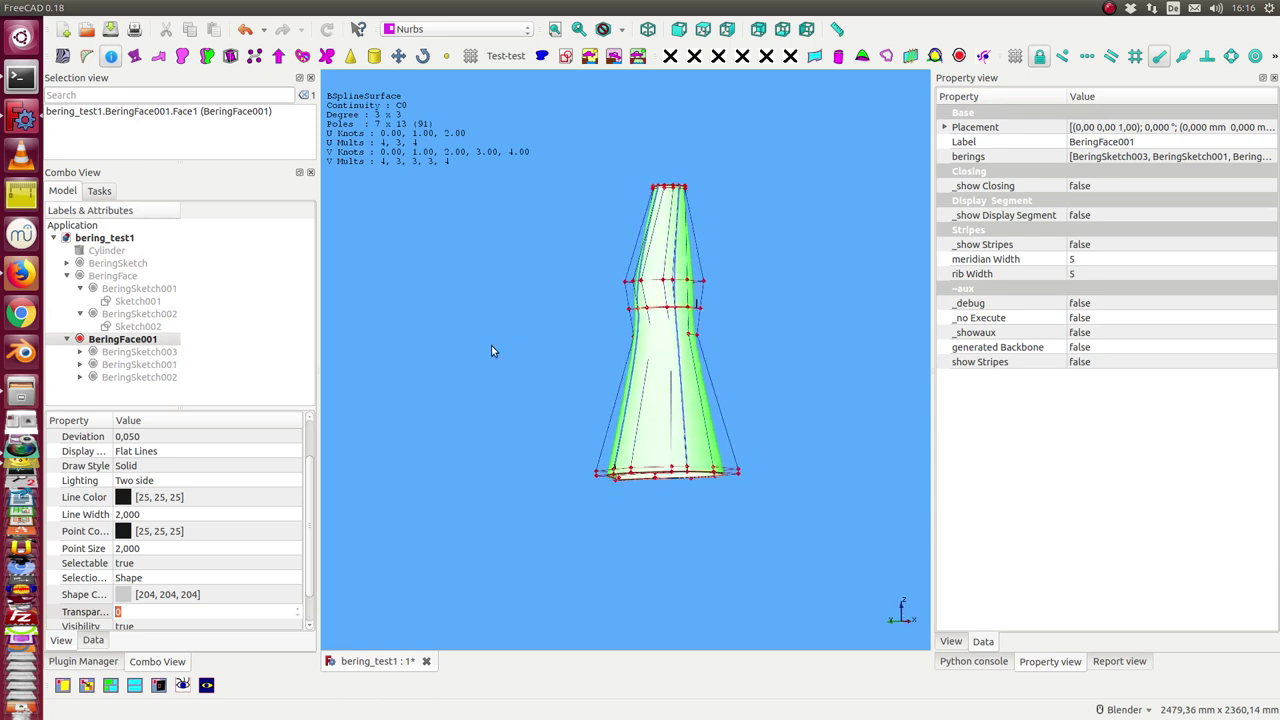
pyautogui.scroll(2, 491, 349)
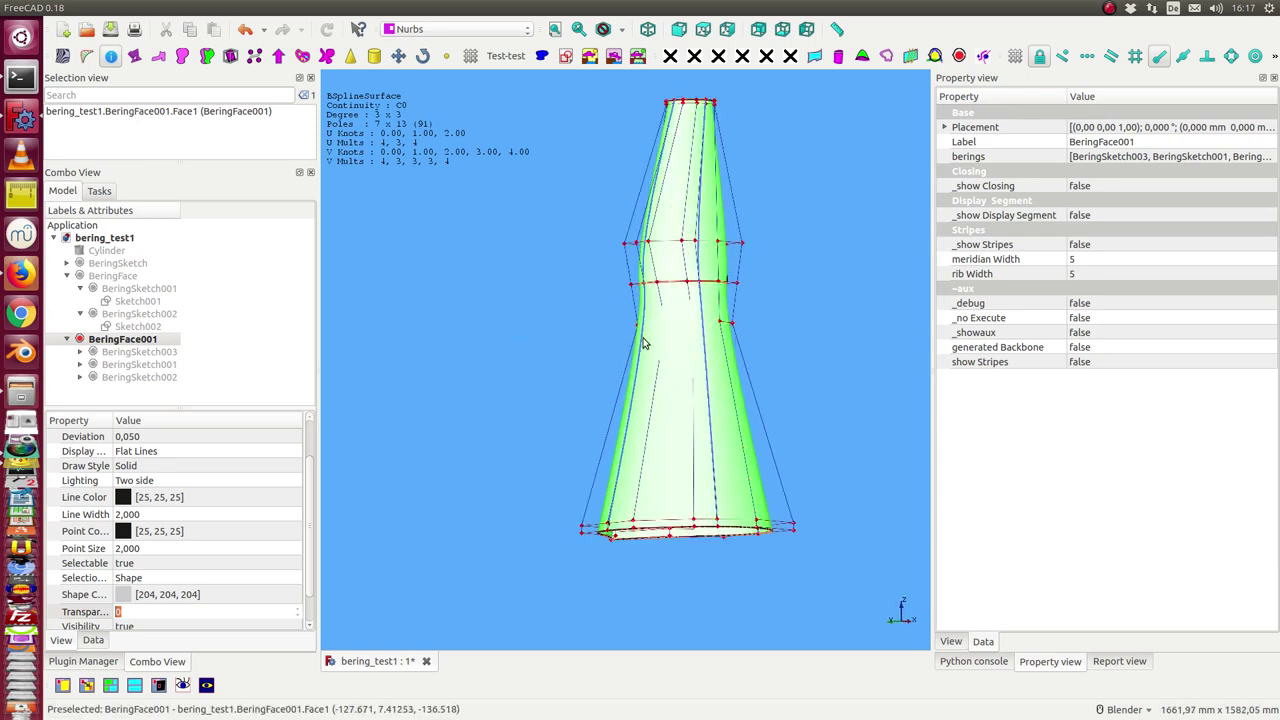
pyautogui.moveTo(643, 344); pyautogui.dragTo(623, 312, button='middle')
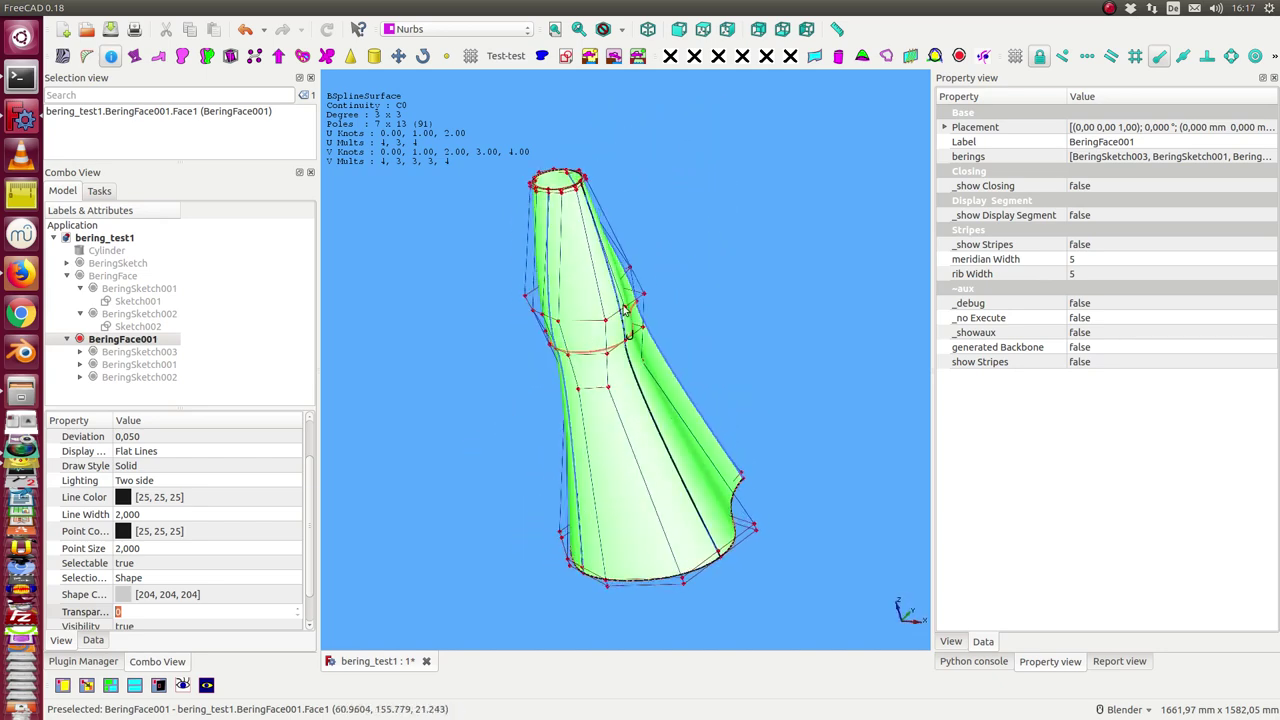
pyautogui.moveTo(711, 345)
pyautogui.mouseDown(button='middle')
pyautogui.moveTo(543, 337)
pyautogui.moveTo(600, 157)
pyautogui.moveTo(420, 323)
pyautogui.moveTo(432, 197)
pyautogui.mouseUp(button='middle')
pyautogui.click(125, 304)
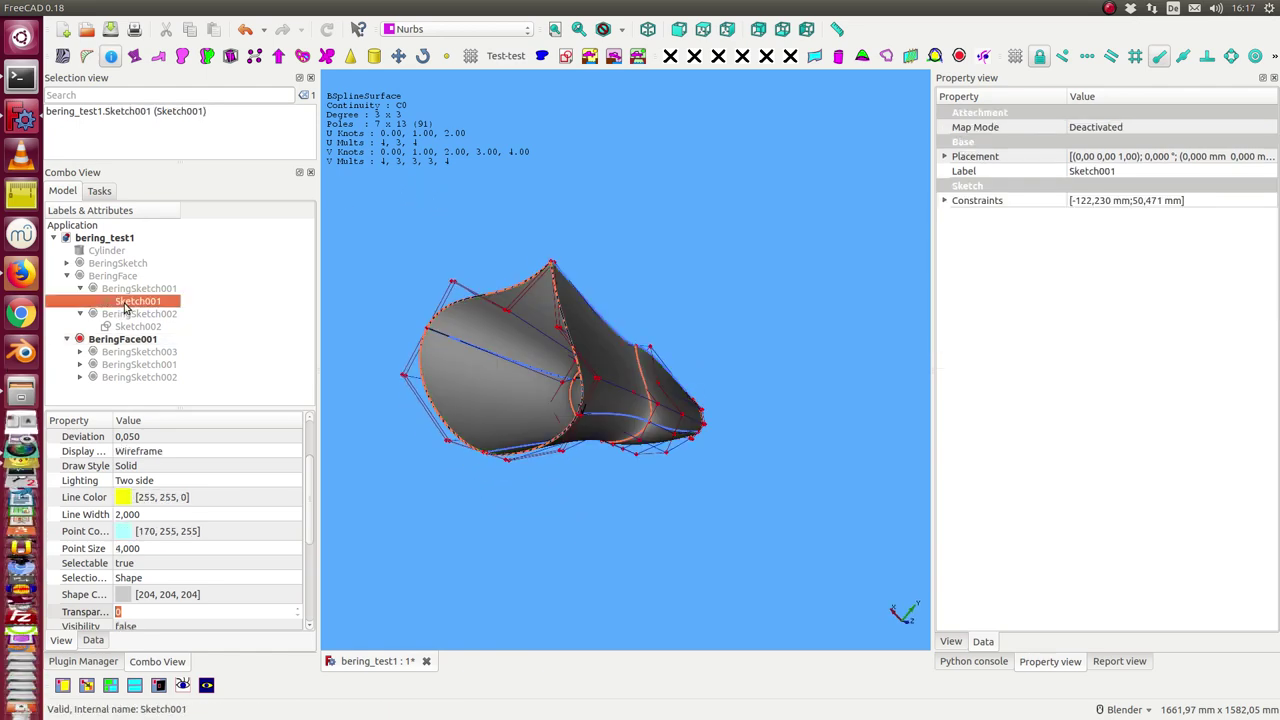
# Step: Open Sketch001 for editing with BeringFace001 hidden
pyautogui.doubleClick(137, 300)
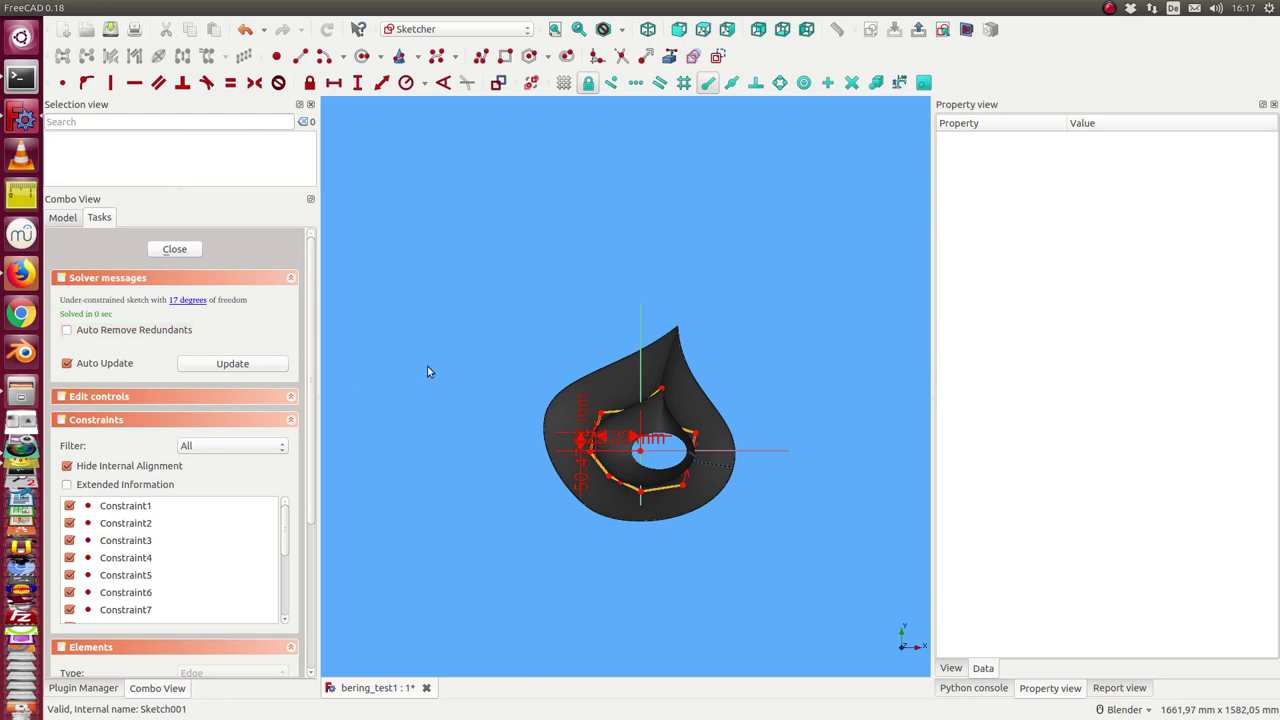
pyautogui.moveTo(427, 371)
pyautogui.mouseDown(button='middle')
pyautogui.moveTo(737, 366)
pyautogui.moveTo(766, 403)
pyautogui.moveTo(711, 451)
pyautogui.moveTo(426, 385)
pyautogui.mouseUp(button='middle')
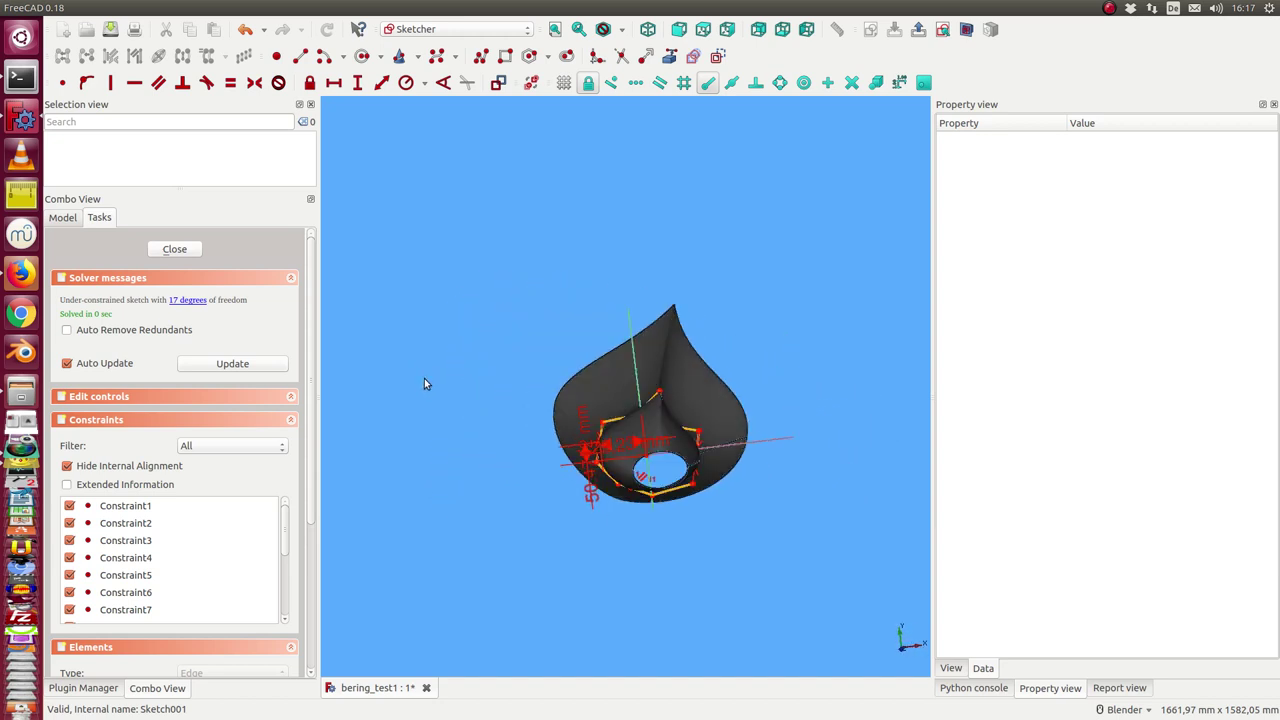
pyautogui.click(63, 218)
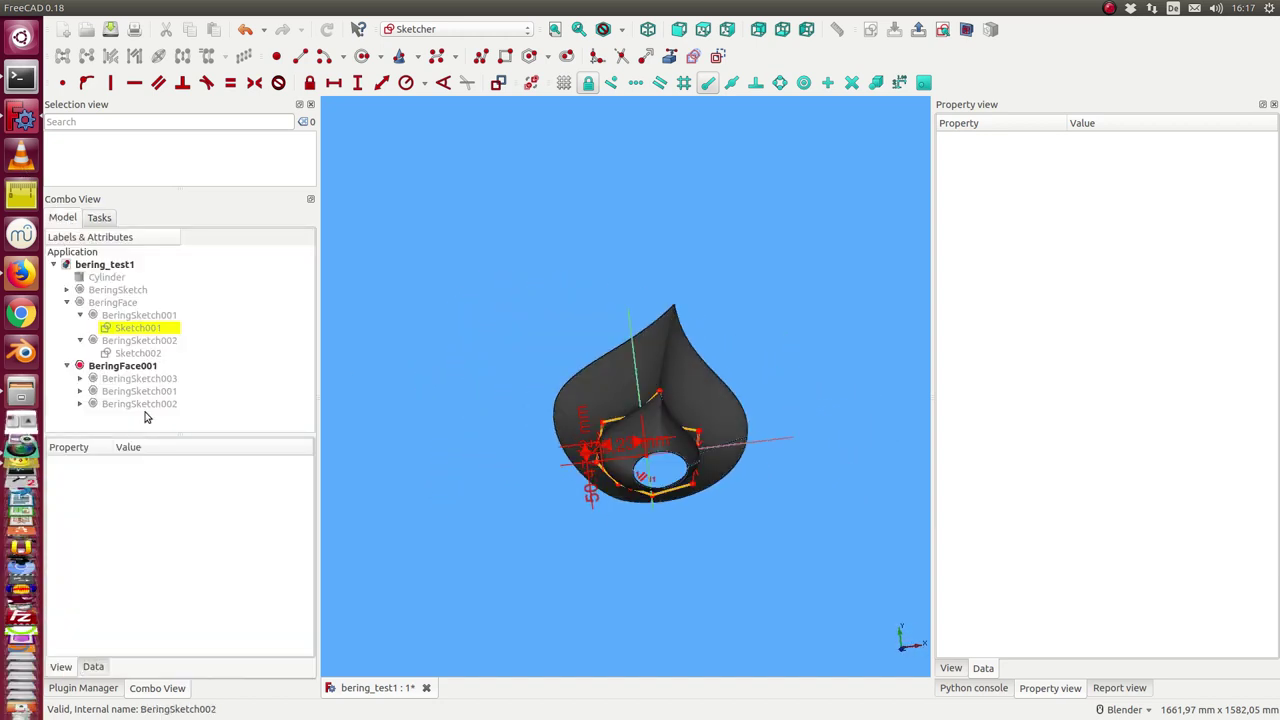
pyautogui.click(122, 368)
pyautogui.press('space')
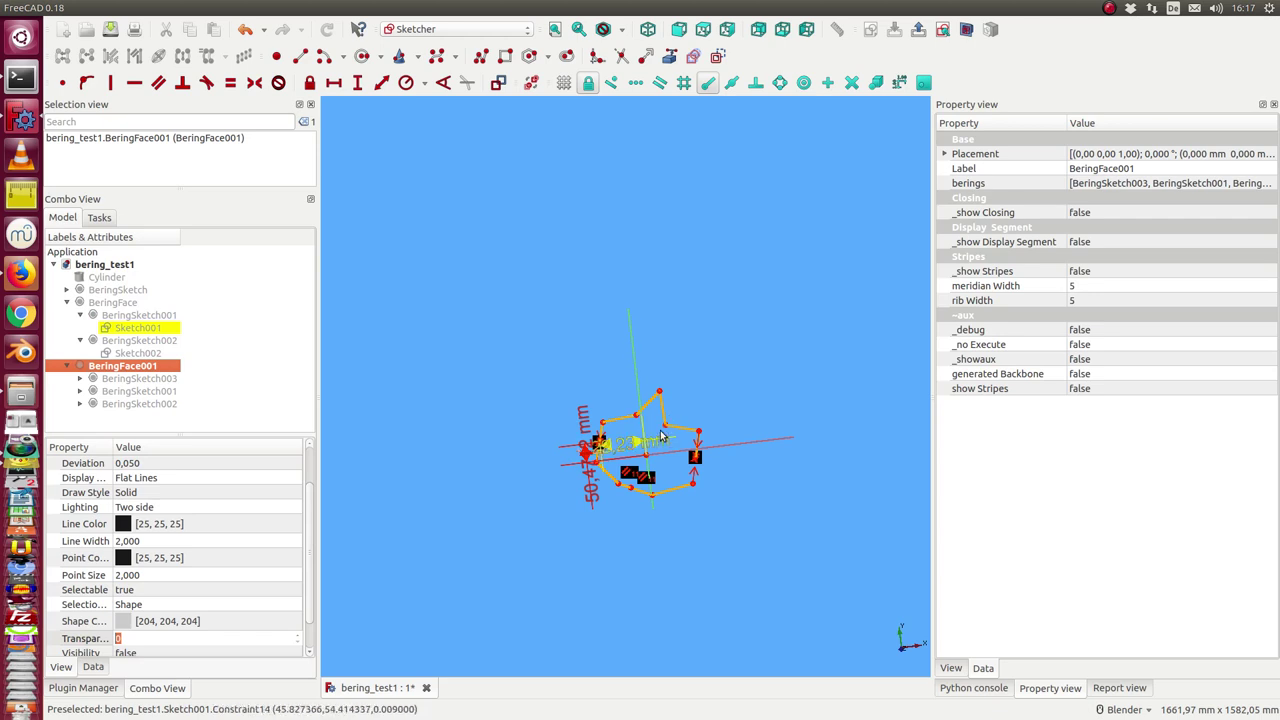
# Step: Drag a Sketch001 vertex, constrain Edge4 and Edge3 parallel, and close the sketch
pyautogui.moveTo(665, 430)
pyautogui.mouseDown()
pyautogui.moveTo(686, 410)
pyautogui.moveTo(627, 408)
pyautogui.mouseUp()
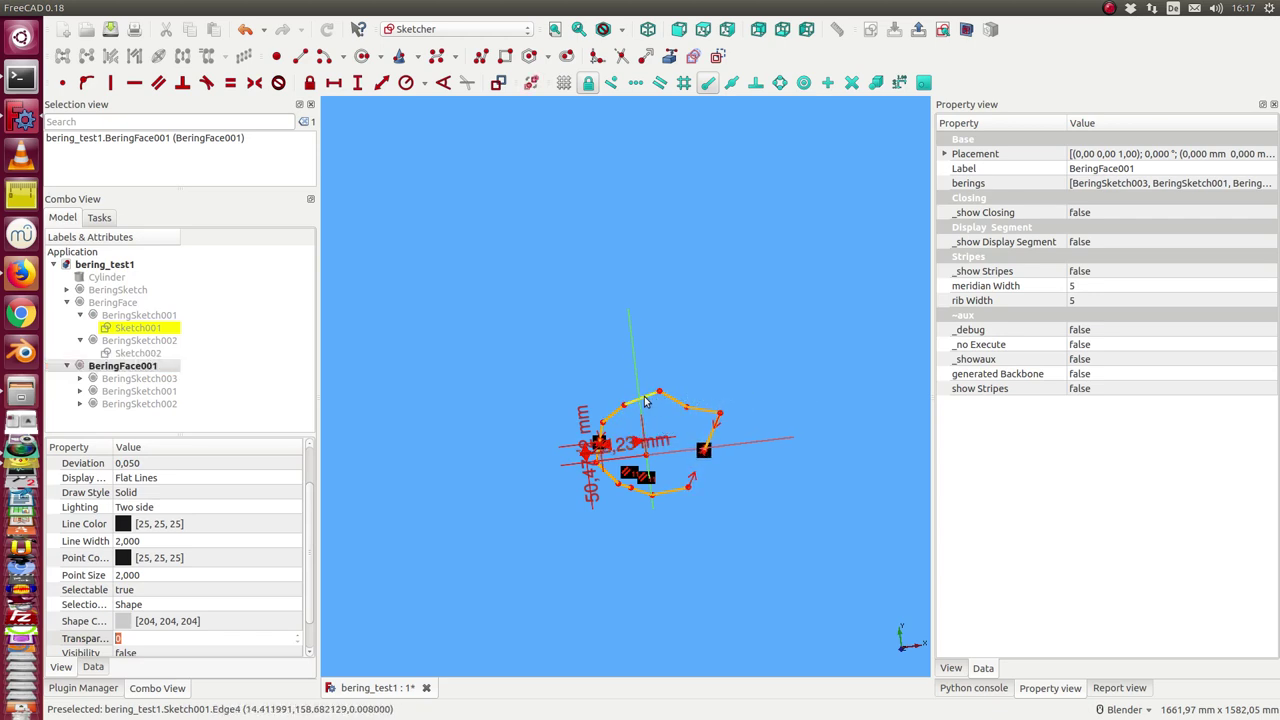
pyautogui.keyDown('ctrl'); pyautogui.click(653, 399); pyautogui.keyUp('ctrl')
pyautogui.keyDown('ctrl'); pyautogui.click(677, 402); pyautogui.keyUp('ctrl')
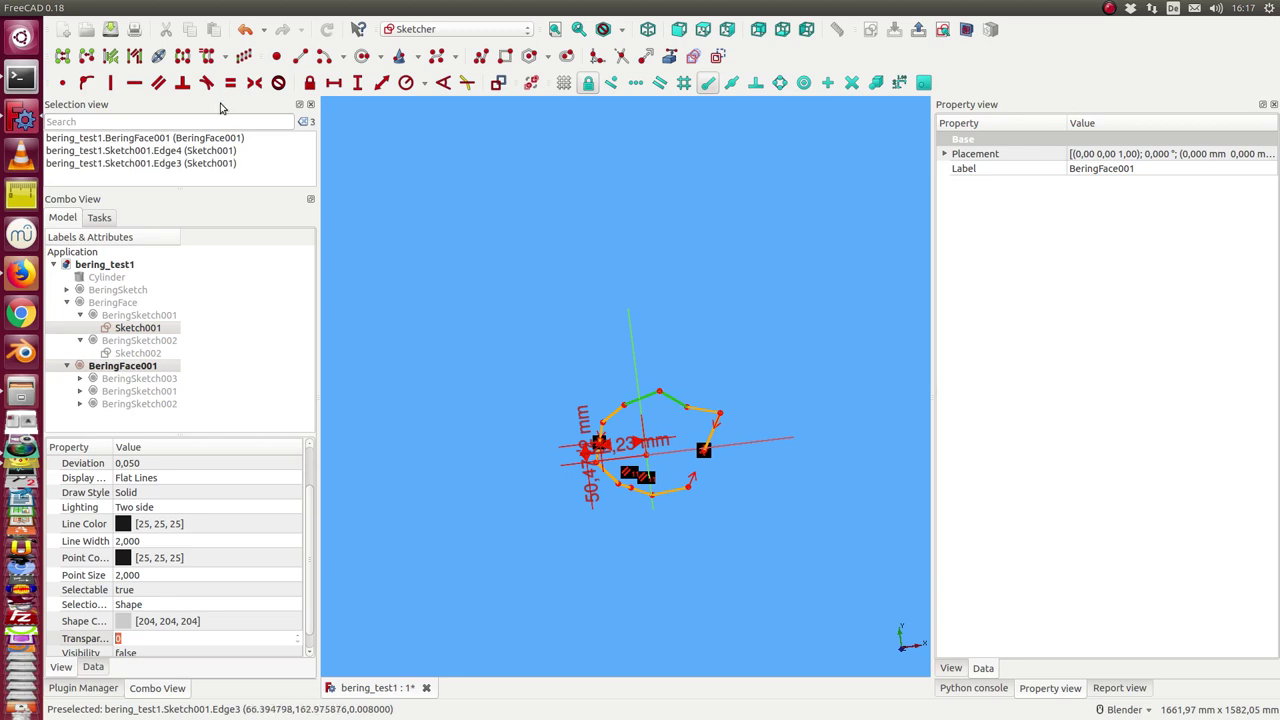
pyautogui.click(161, 85)
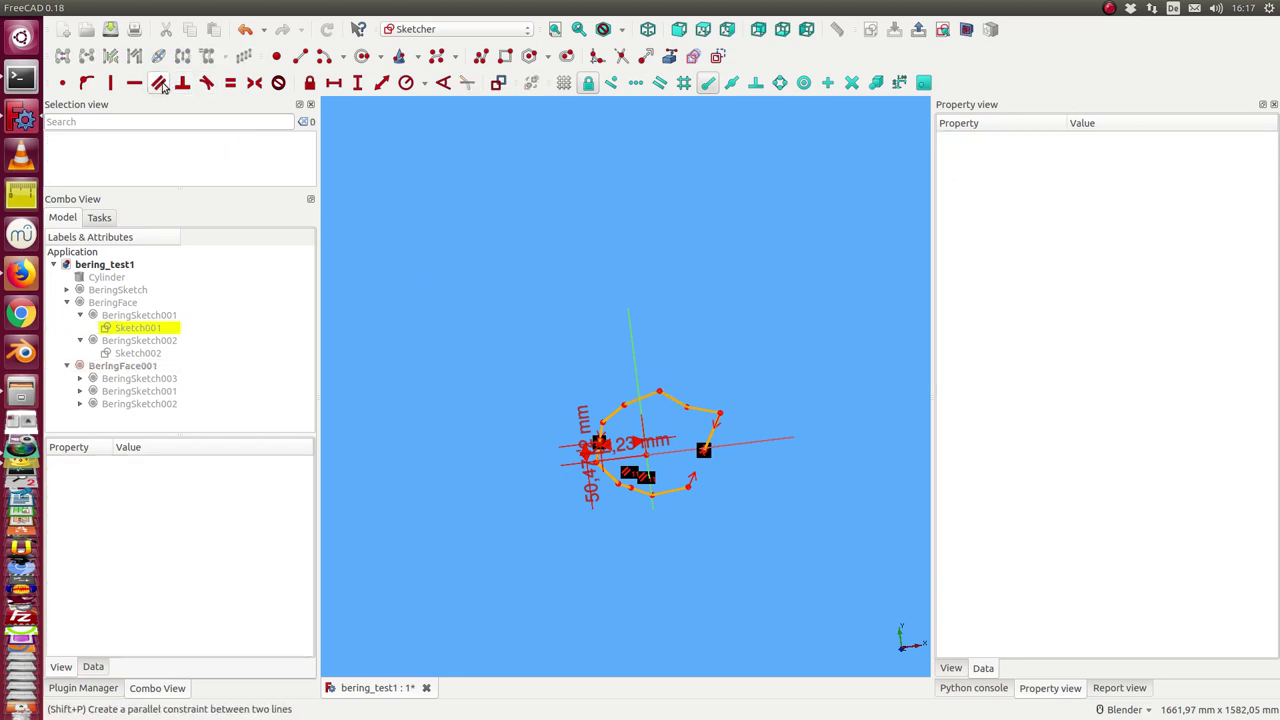
pyautogui.click(161, 85)
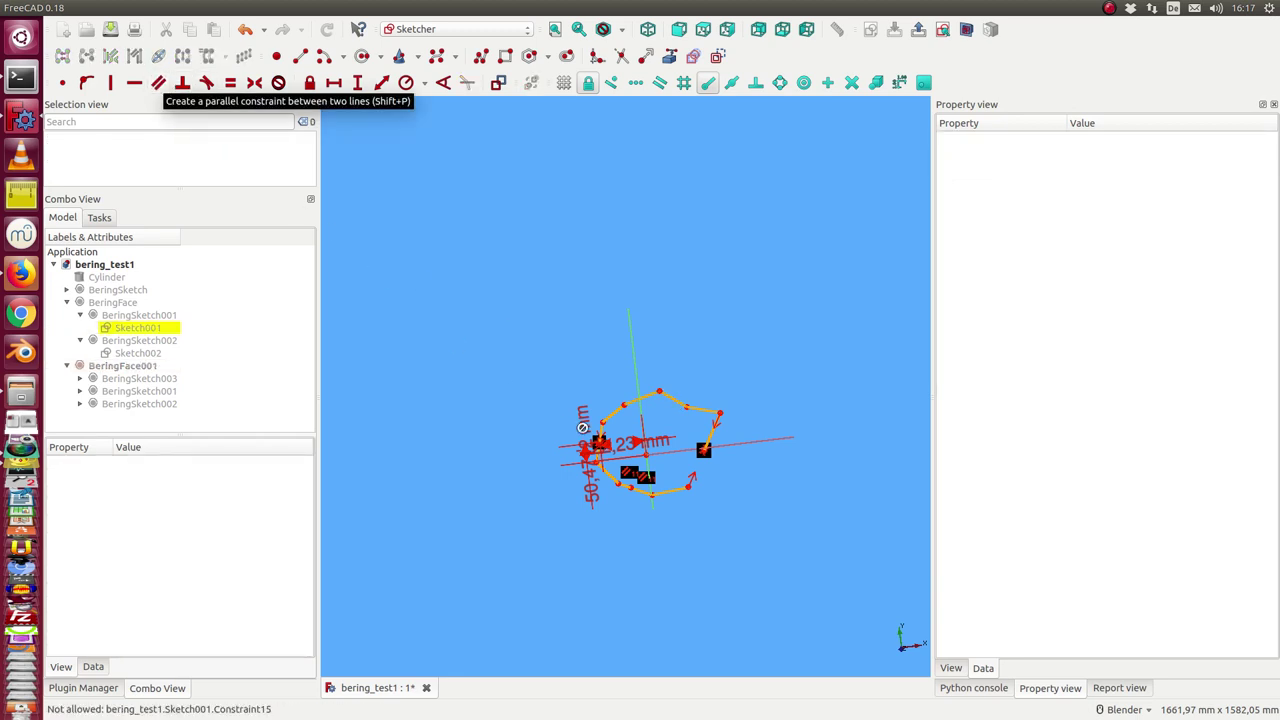
pyautogui.click(646, 403)
pyautogui.click(677, 398)
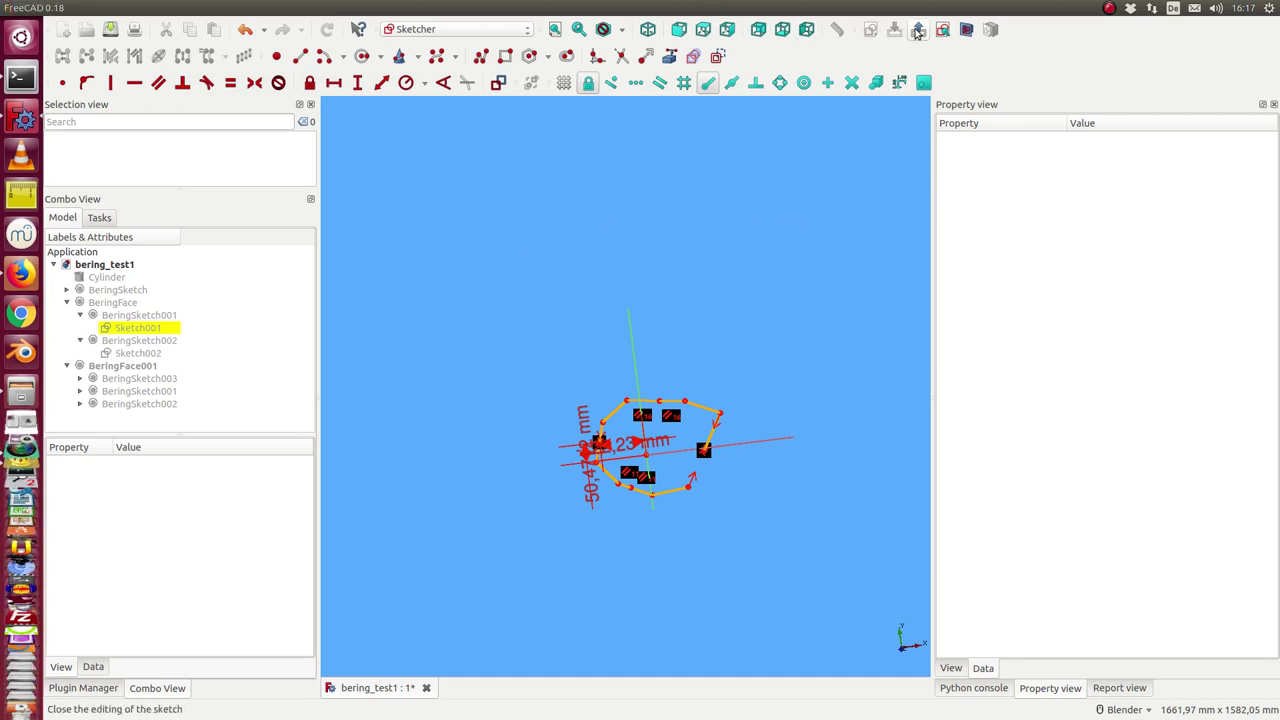
pyautogui.click(918, 32)
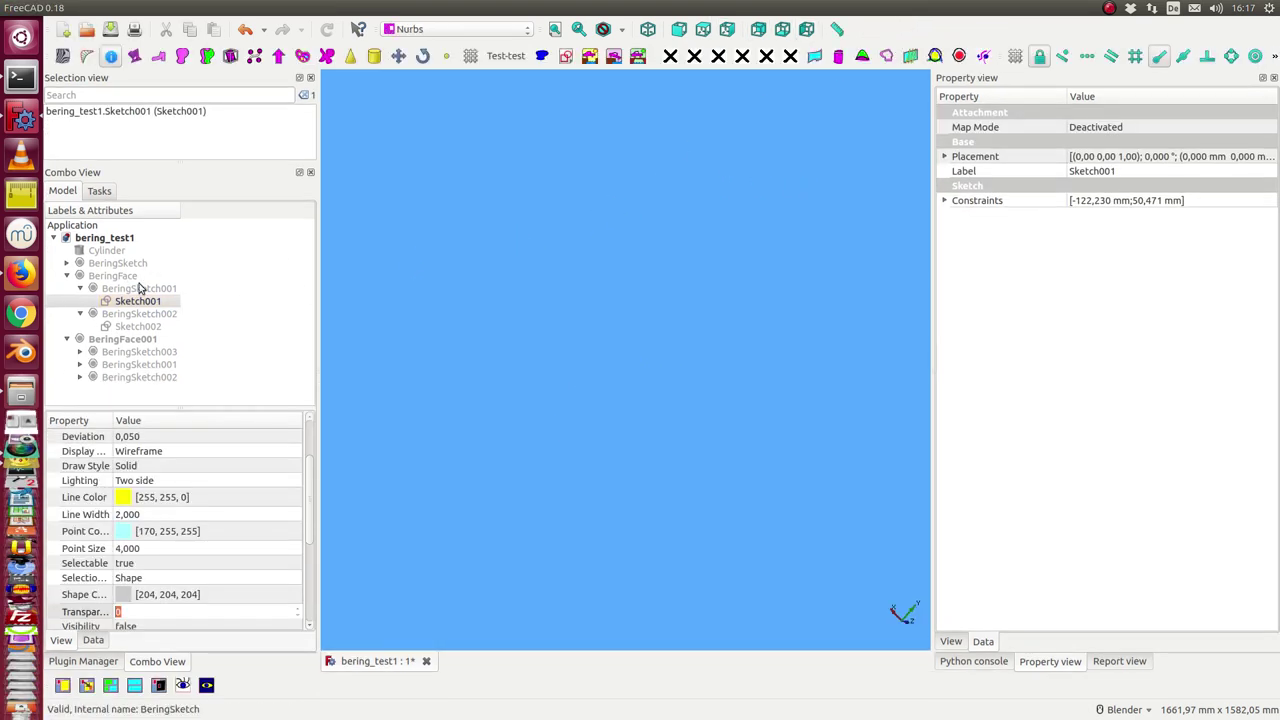
# Step: Inspect the rebuilt BeringFace001 horn, then hide it leaving only Sketch001 visible
pyautogui.click(123, 343)
pyautogui.press('space')
pyautogui.moveTo(586, 206)
pyautogui.mouseDown(button='middle')
pyautogui.moveTo(740, 273)
pyautogui.moveTo(483, 389)
pyautogui.moveTo(600, 209)
pyautogui.moveTo(729, 177)
pyautogui.moveTo(692, 417)
pyautogui.moveTo(709, 469)
pyautogui.moveTo(783, 417)
pyautogui.moveTo(517, 276)
pyautogui.moveTo(440, 254)
pyautogui.moveTo(474, 283)
pyautogui.moveTo(663, 366)
pyautogui.moveTo(713, 427)
pyautogui.moveTo(640, 335)
pyautogui.moveTo(605, 315)
pyautogui.moveTo(536, 296)
pyautogui.moveTo(506, 326)
pyautogui.moveTo(530, 307)
pyautogui.moveTo(743, 294)
pyautogui.moveTo(451, 289)
pyautogui.moveTo(490, 281)
pyautogui.moveTo(490, 263)
pyautogui.moveTo(485, 406)
pyautogui.mouseUp(button='middle')
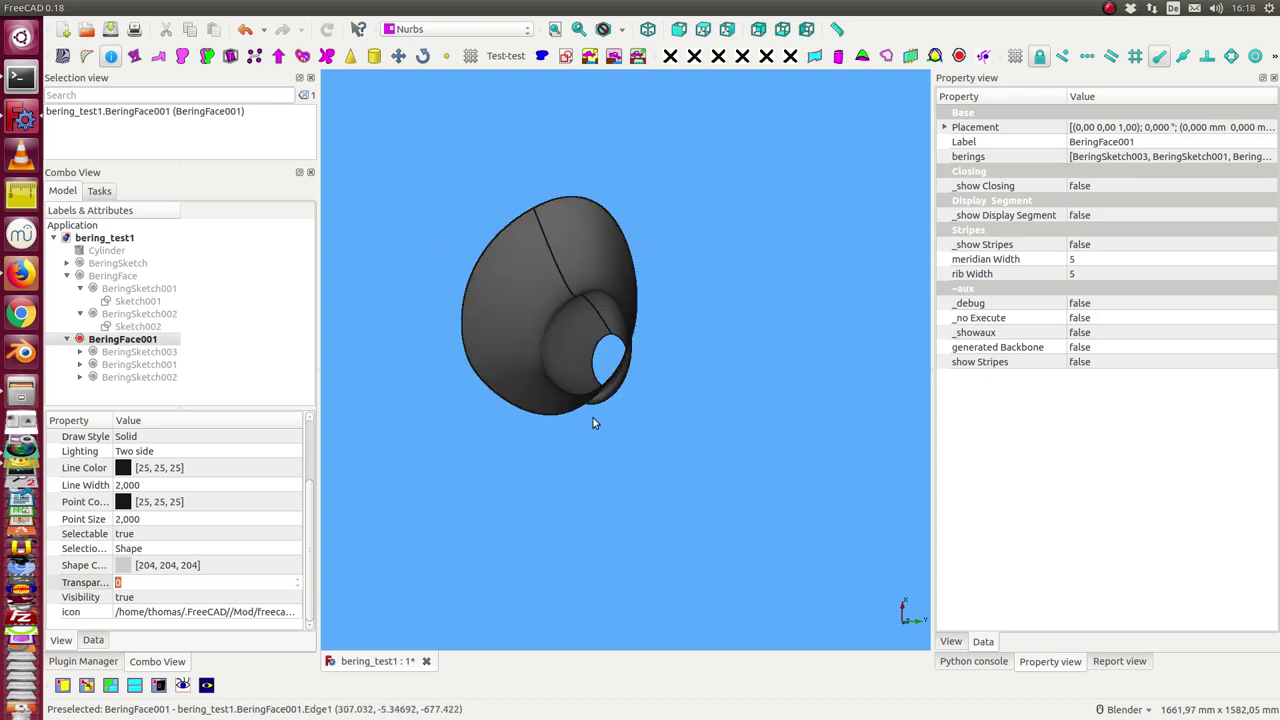
pyautogui.click(129, 327)
pyautogui.click(131, 302)
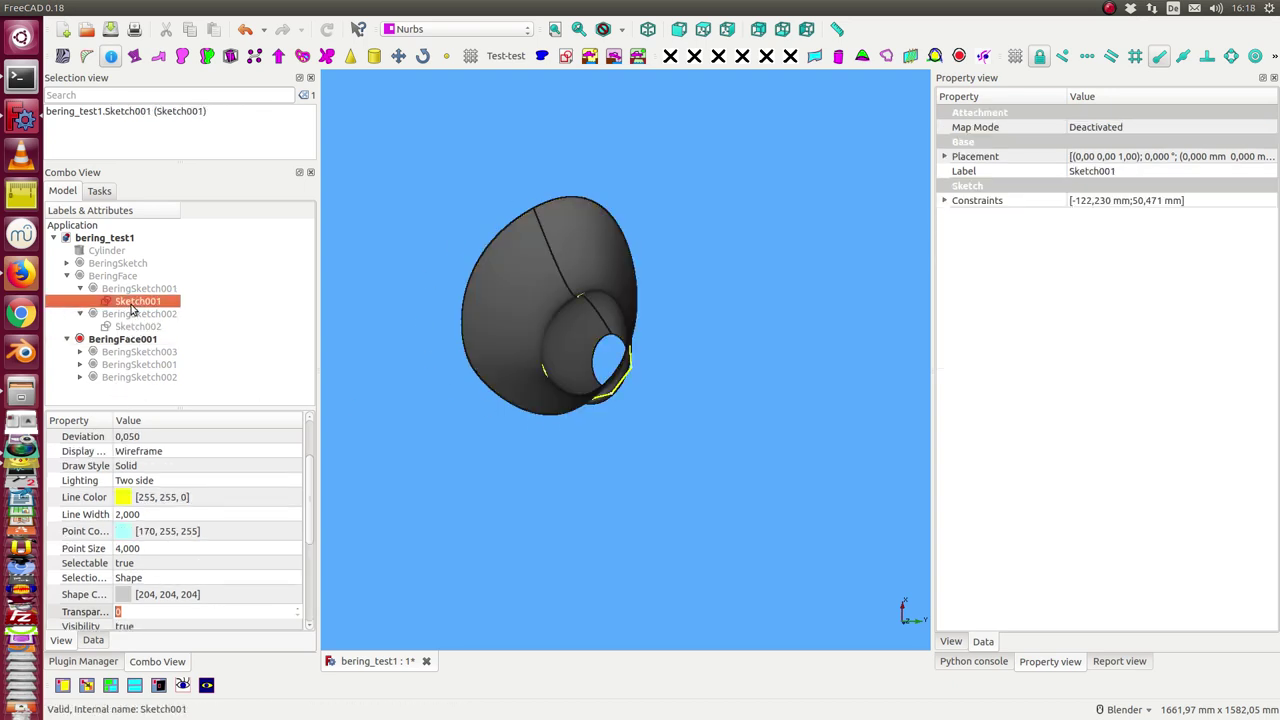
pyautogui.click(112, 340)
pyautogui.press('space')
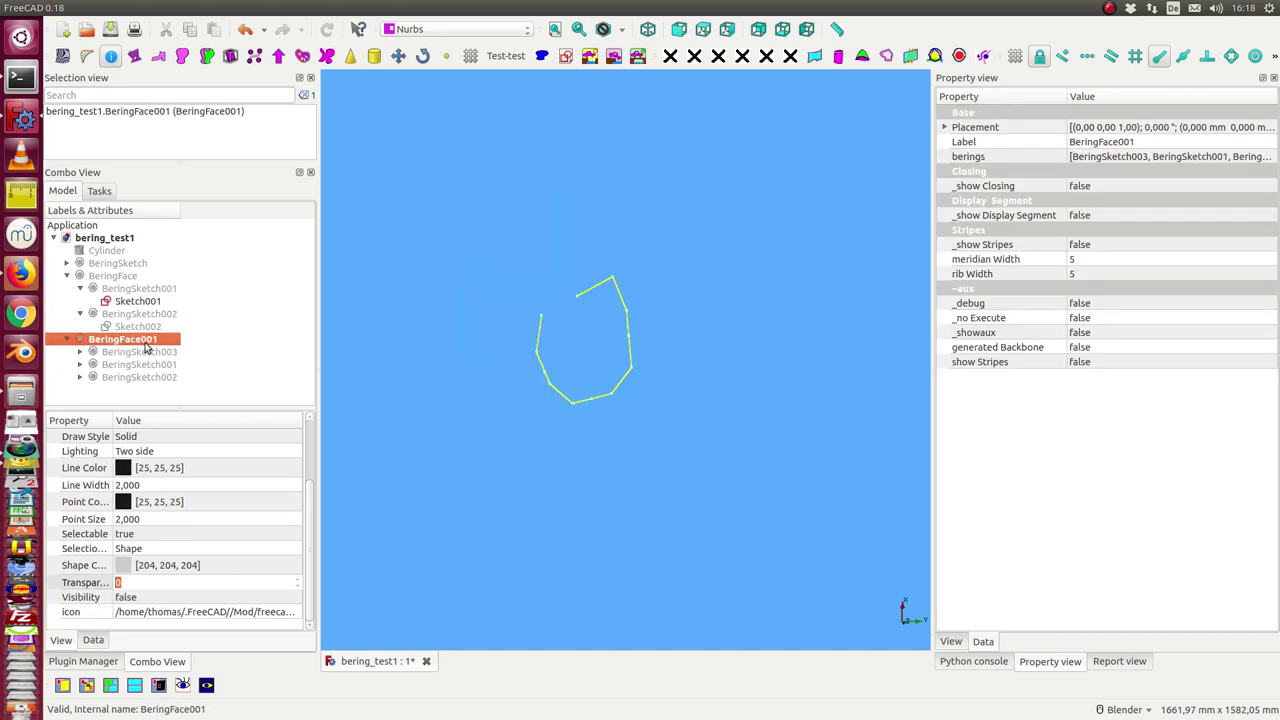